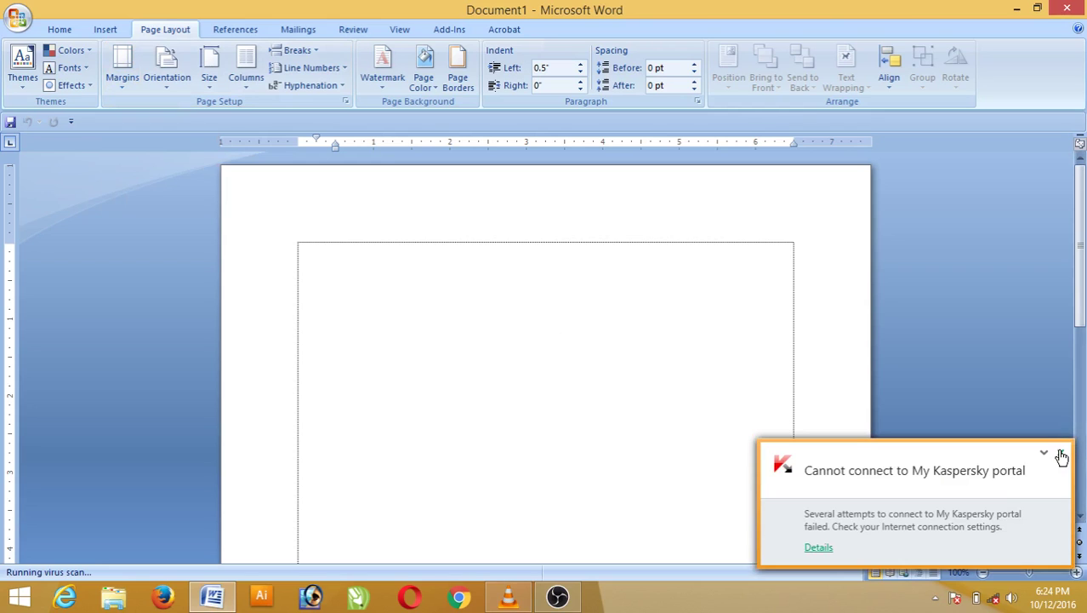
# Step: Dismiss the Kaspersky notification and apply the Normal margin preset to the document
pyautogui.click(1061, 452)
pyautogui.click(120, 74)
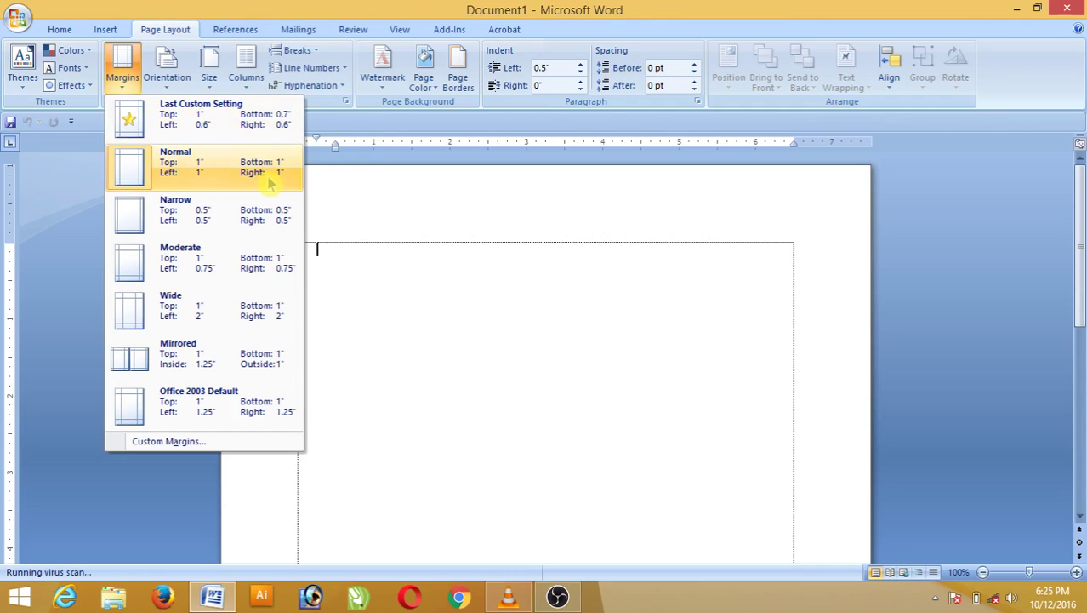
pyautogui.click(214, 171)
# Step: Apply the Narrow margin preset, with 0.5" on every side, to the blank document
pyautogui.click(124, 78)
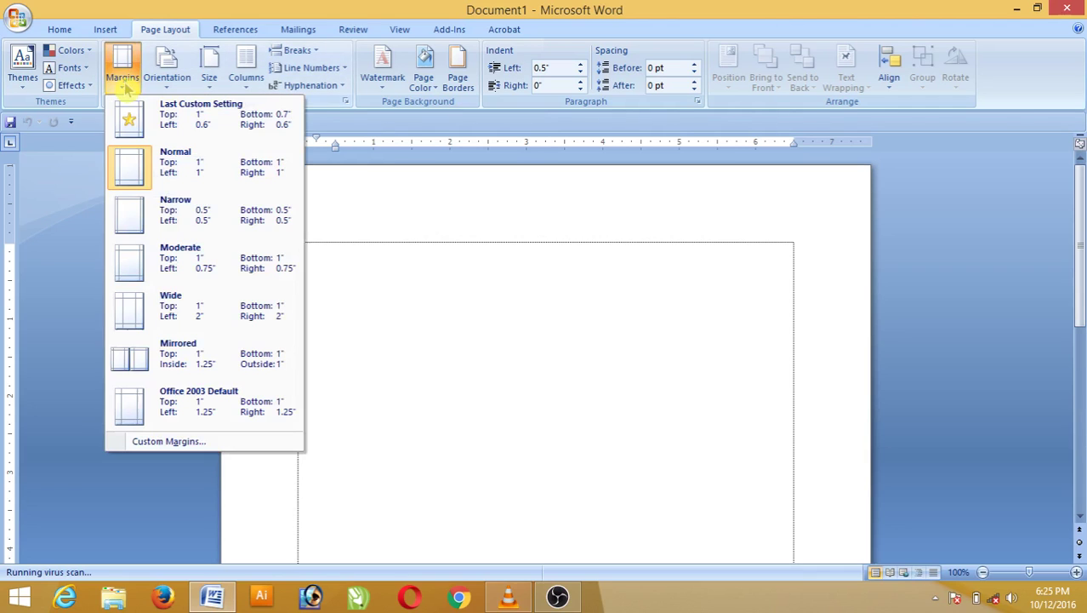
pyautogui.click(185, 215)
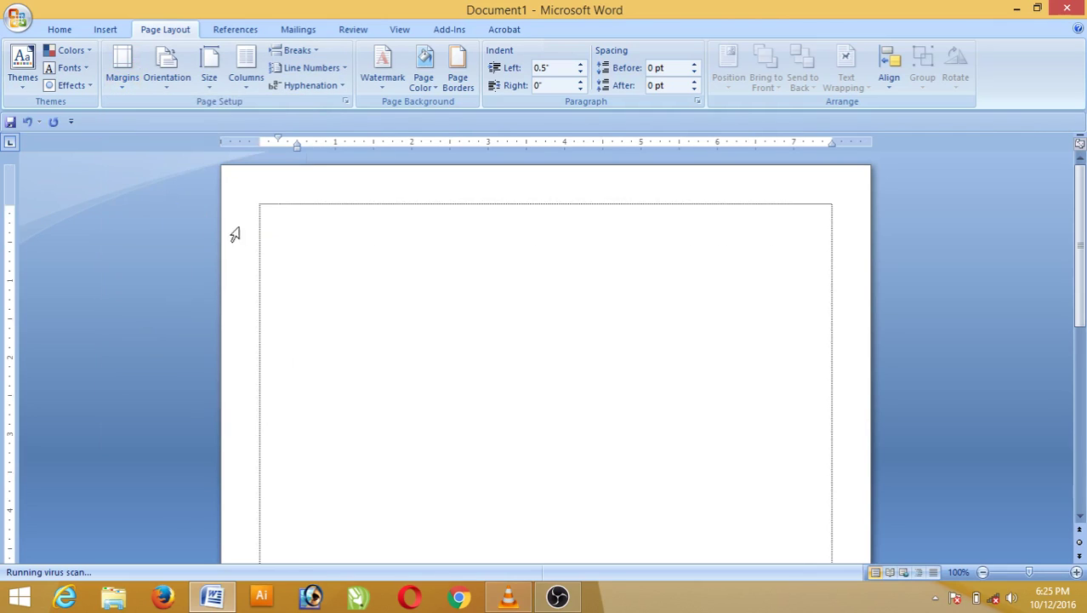
pyautogui.scroll(-5, 504, 247)
pyautogui.scroll(-2, 505, 247)
pyautogui.scroll(10, 504, 274)
# Step: Open the custom margin settings and set the top margin to 0.5"
pyautogui.click(122, 72)
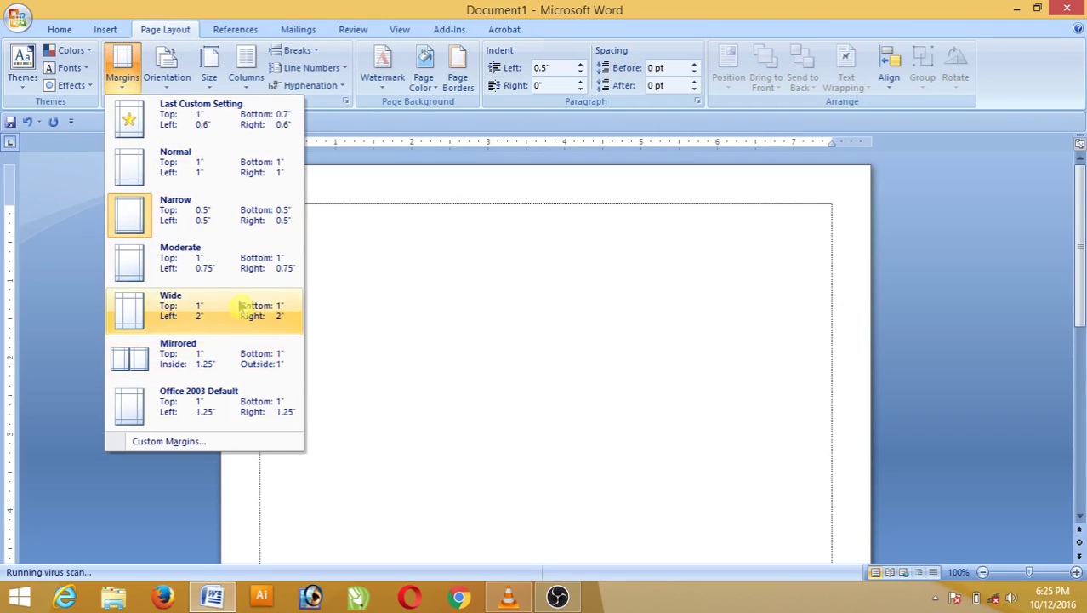
pyautogui.click(199, 444)
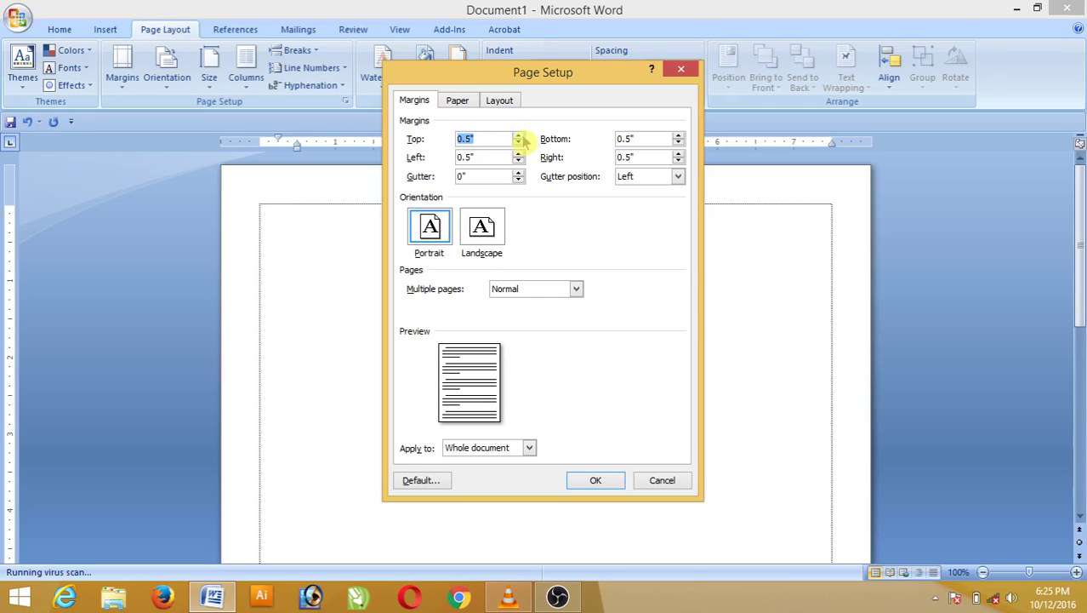
pyautogui.click(517, 136)
pyautogui.click(518, 136)
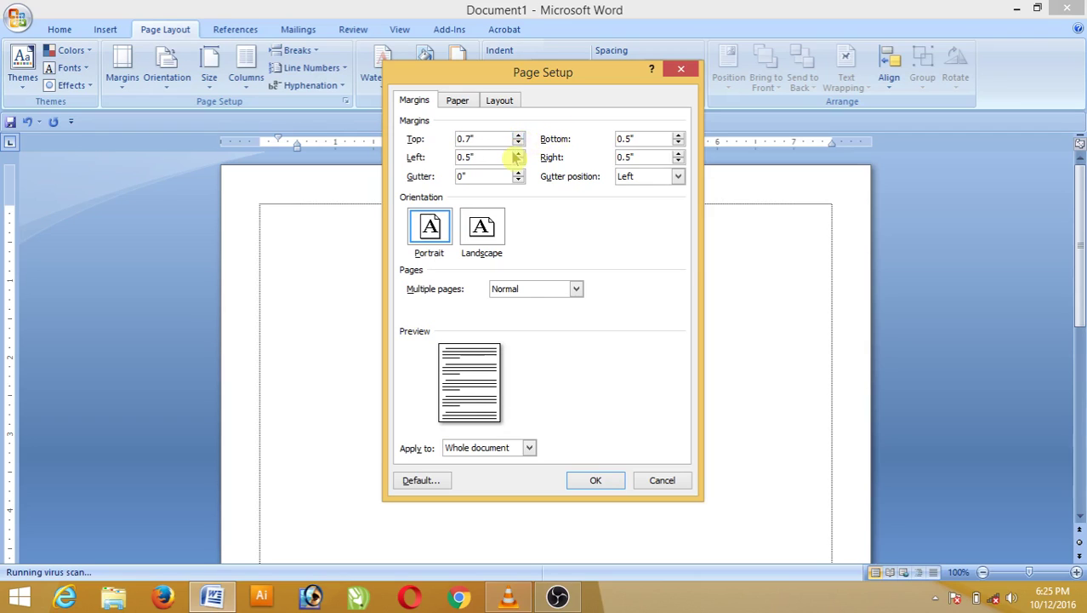
pyautogui.click(517, 142)
pyautogui.click(517, 142)
pyautogui.click(517, 142)
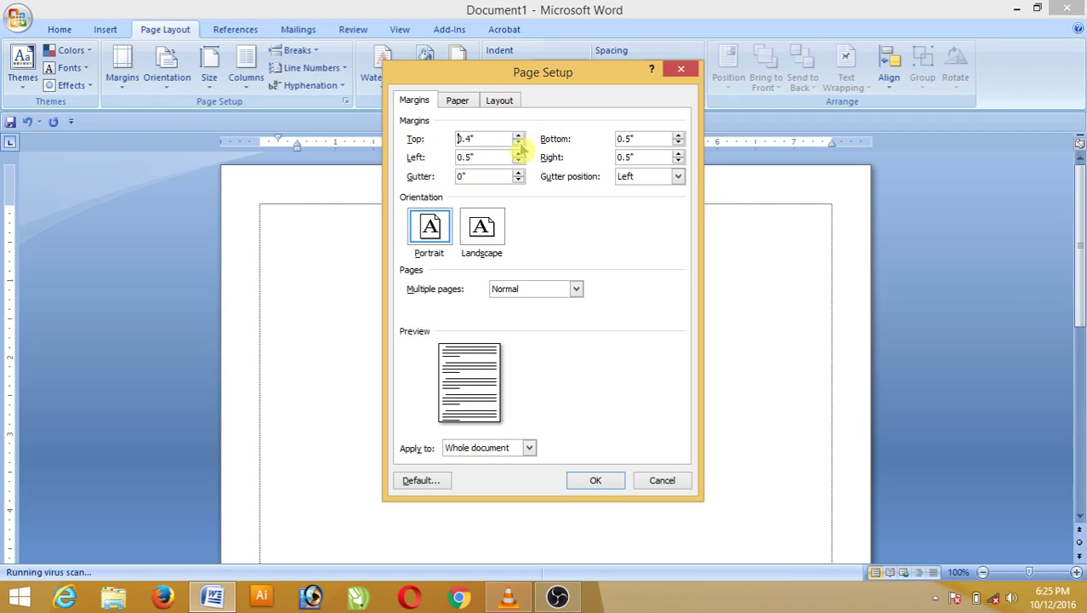
pyautogui.click(518, 135)
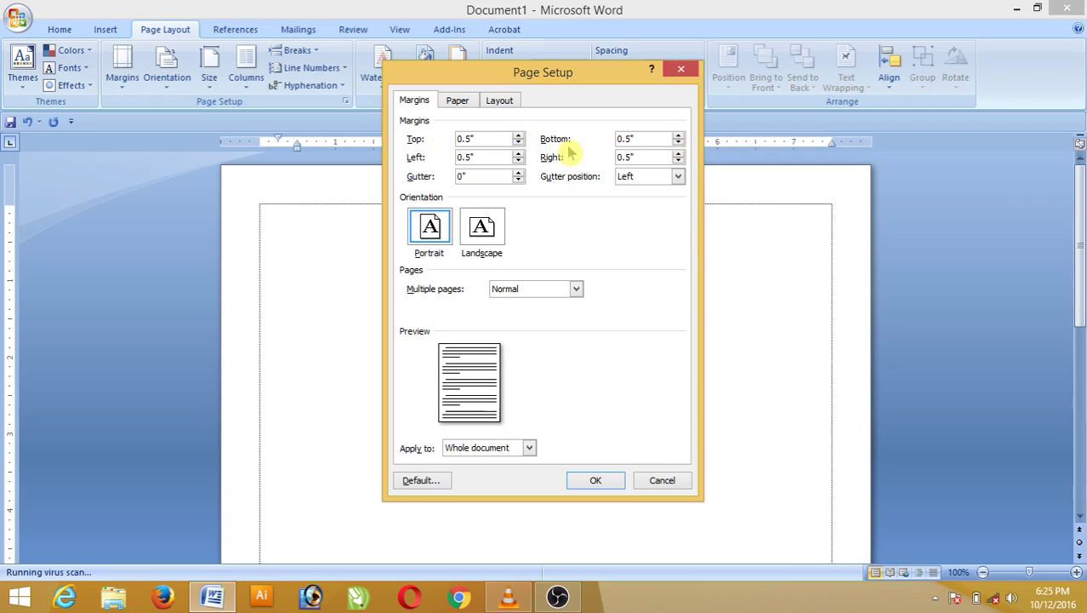
# Step: Set the left margin to 1" and apply the custom margins to the whole document
pyautogui.click(518, 156)
pyautogui.click(519, 155)
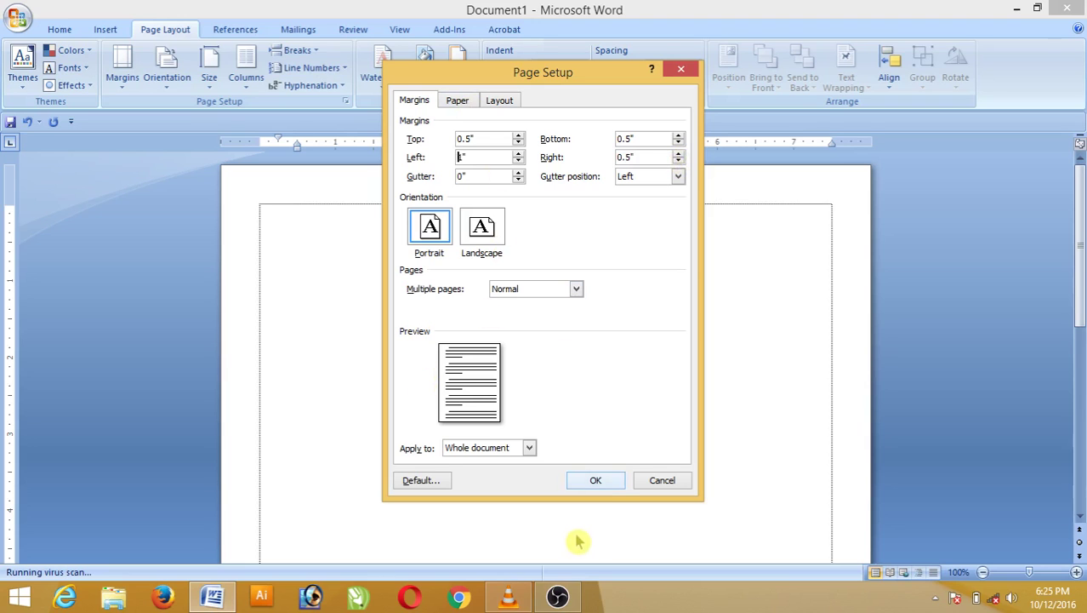
pyautogui.click(596, 481)
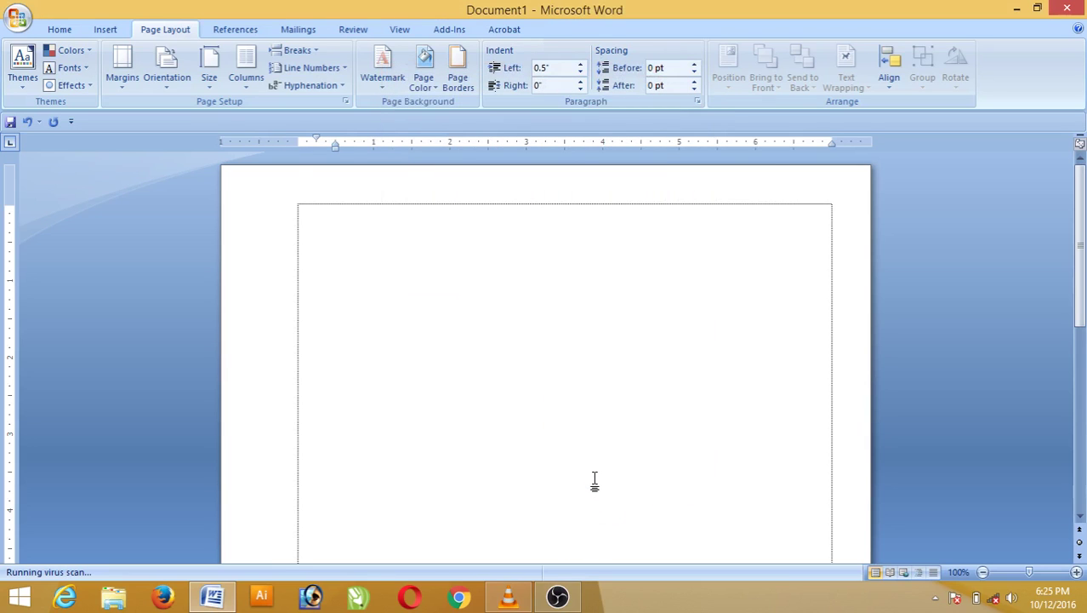
pyautogui.scroll(-10, 595, 481)
pyautogui.scroll(10, 571, 493)
# Step: Change the page orientation to Landscape
pyautogui.click(171, 77)
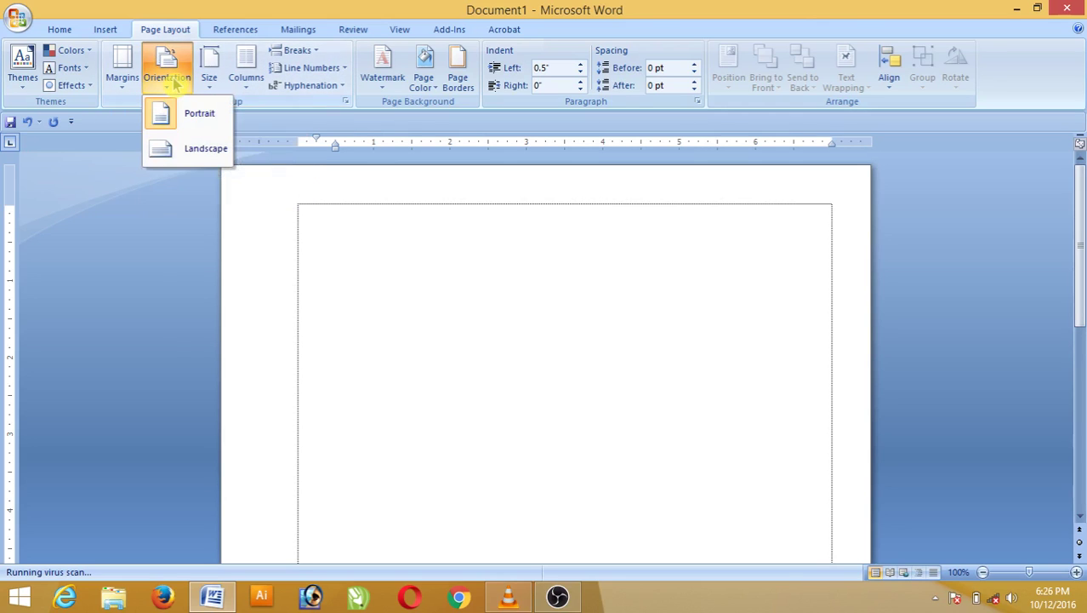
pyautogui.click(168, 153)
pyautogui.scroll(-5, 348, 270)
pyautogui.scroll(5, 348, 271)
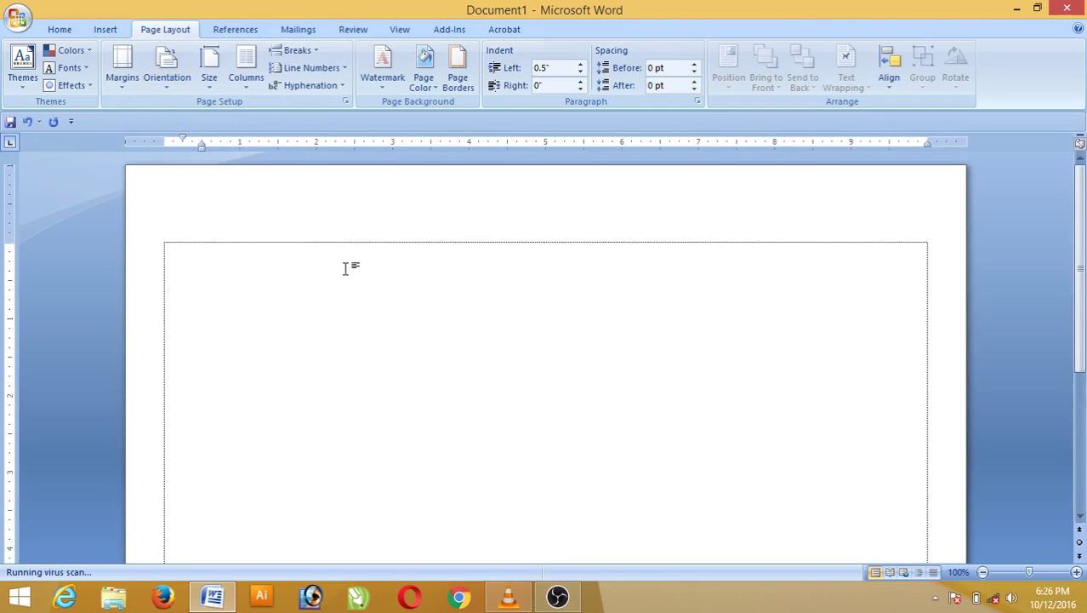
pyautogui.click(167, 72)
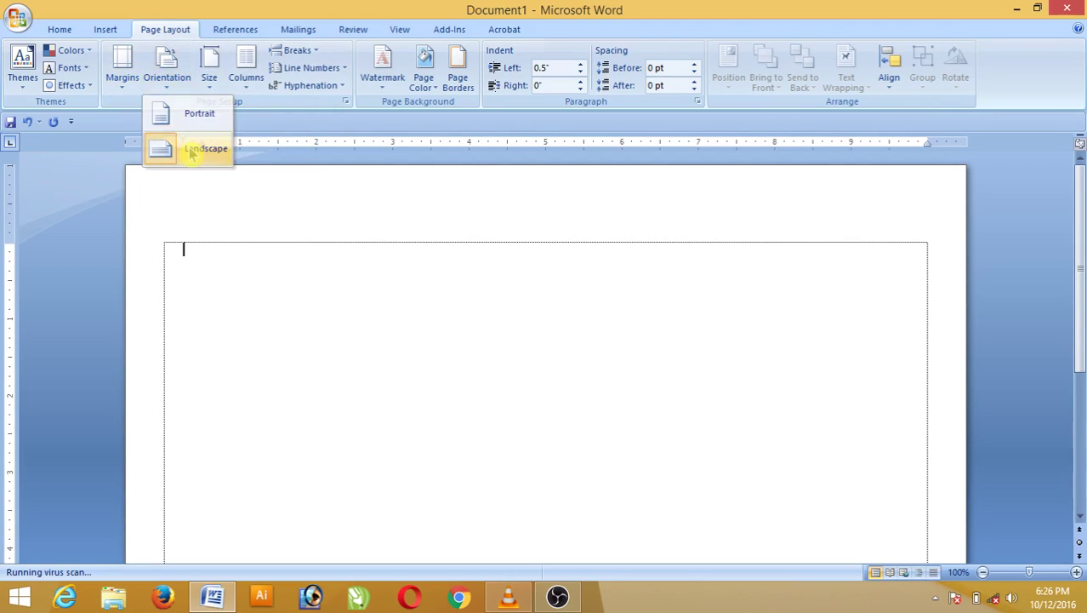
pyautogui.click(193, 153)
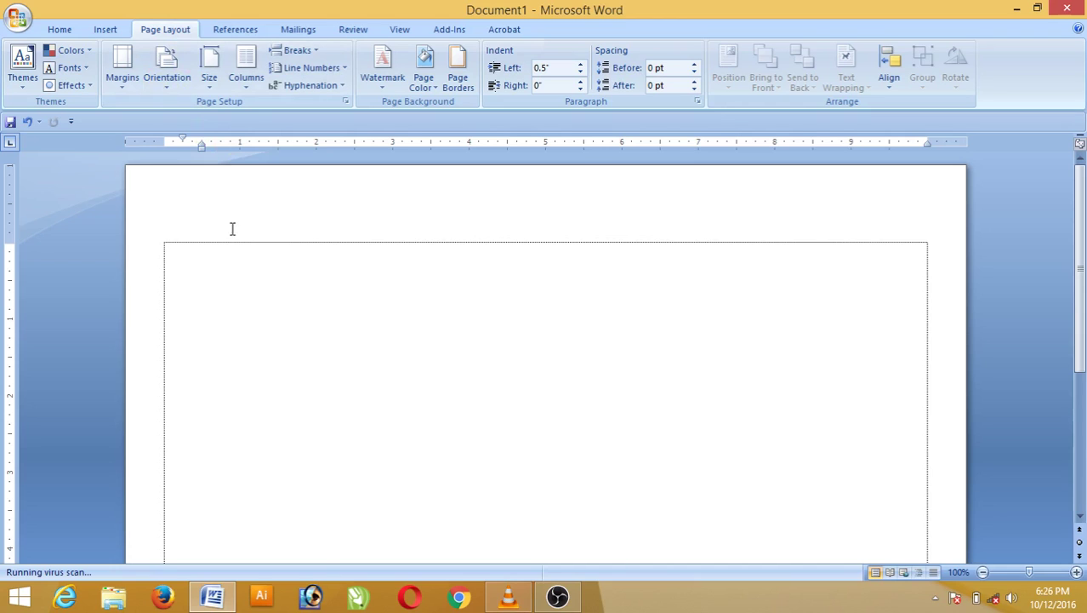
# Step: Try a two-column layout on the landscape page and restore the single column
pyautogui.click(246, 75)
pyautogui.click(267, 148)
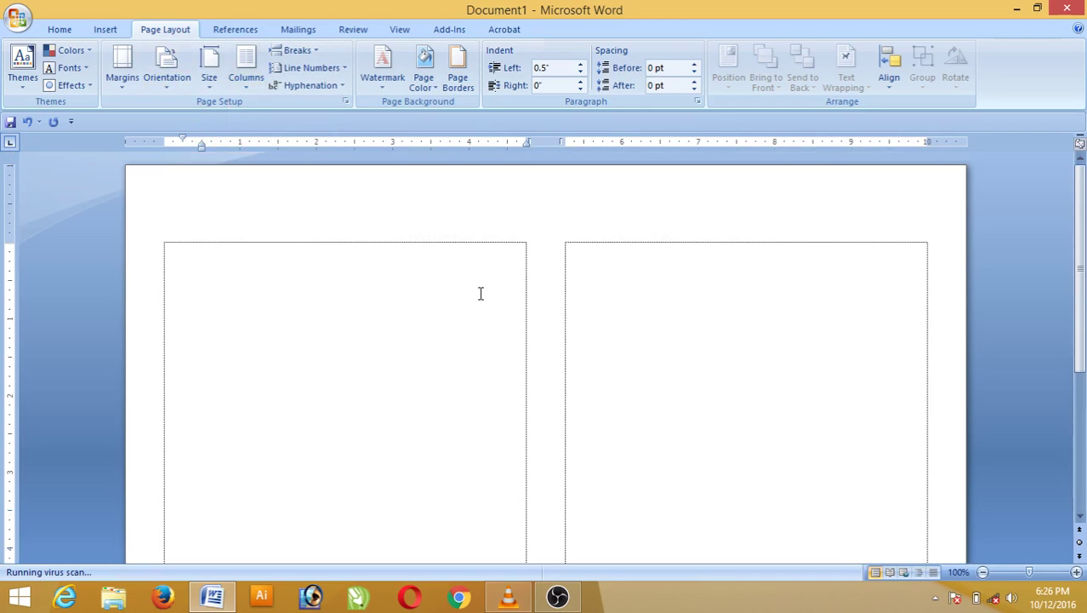
pyautogui.click(167, 72)
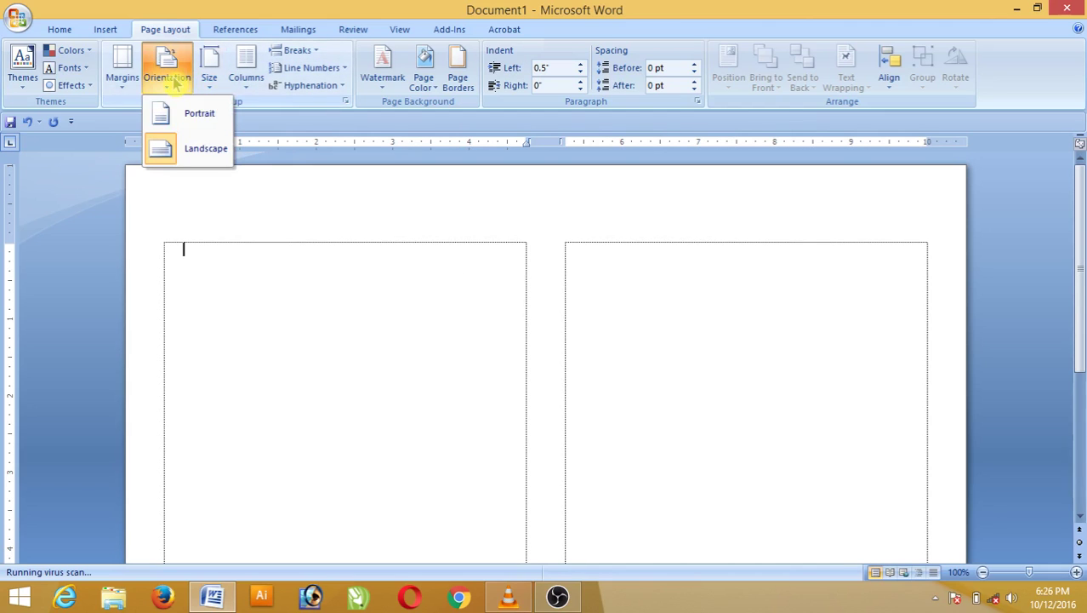
pyautogui.click(252, 81)
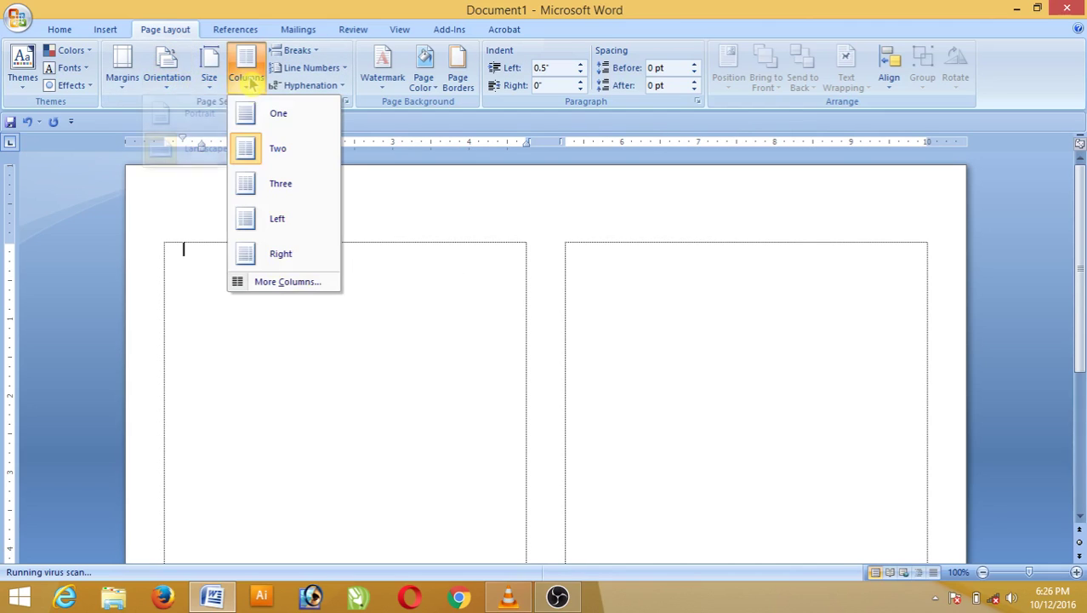
pyautogui.click(263, 128)
# Step: Switch the page orientation to Portrait and back to Landscape
pyautogui.click(168, 71)
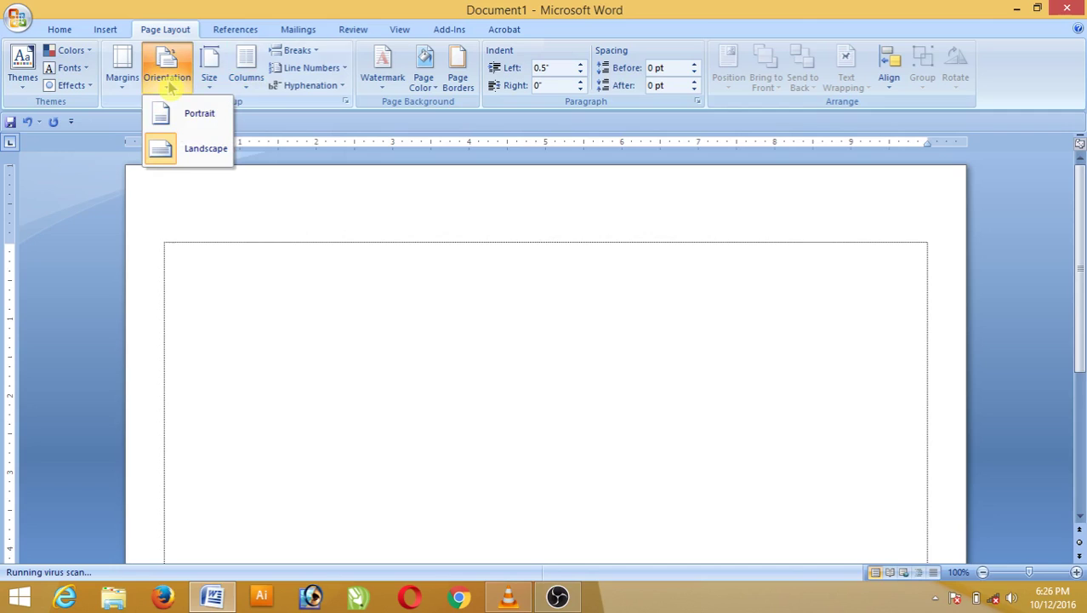
pyautogui.click(189, 123)
pyautogui.click(167, 71)
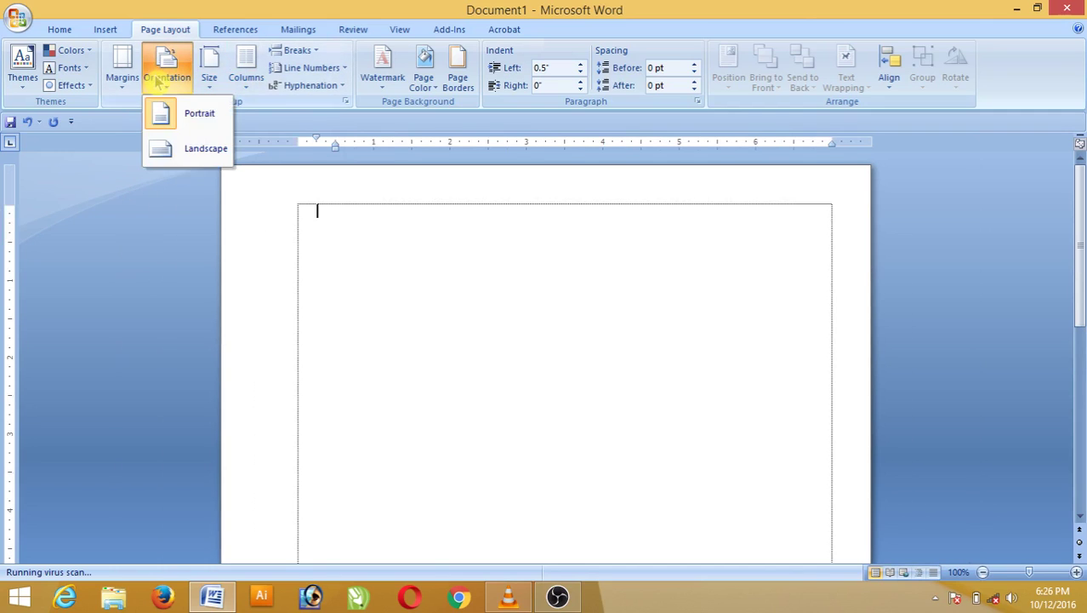
pyautogui.click(192, 150)
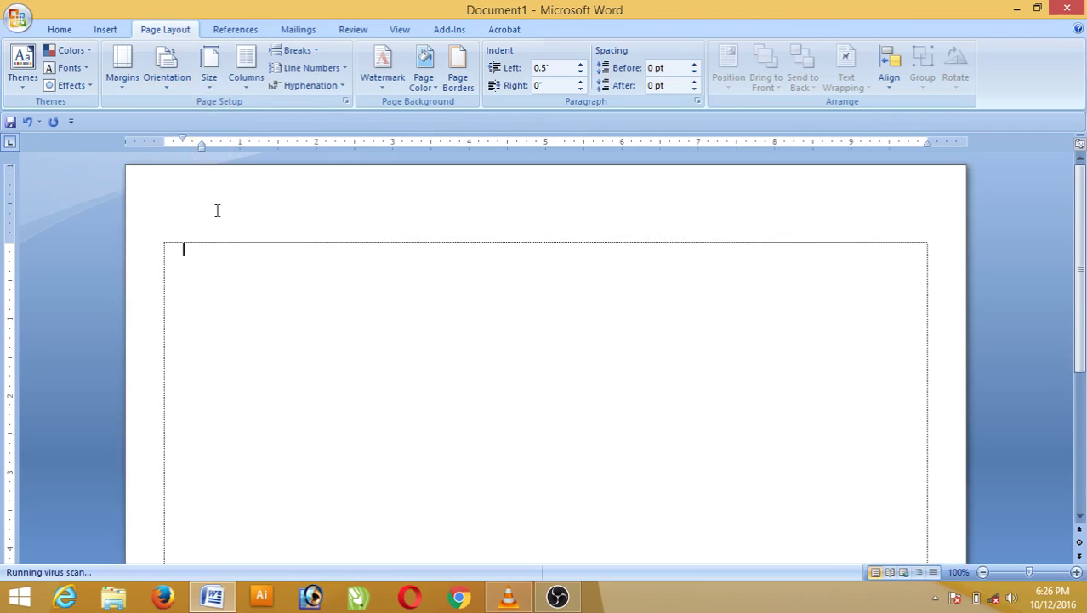
pyautogui.scroll(-5, 228, 262)
pyautogui.scroll(5, 228, 262)
# Step: Set the paper size to A4 for the whole document through the additional paper size options
pyautogui.click(234, 135)
pyautogui.click(208, 80)
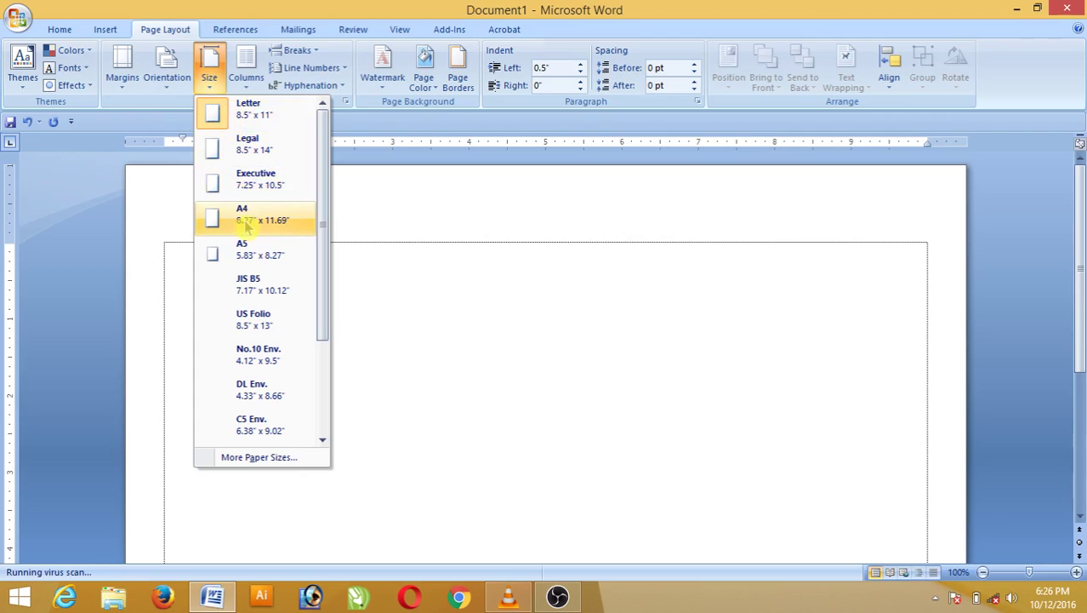
pyautogui.click(260, 459)
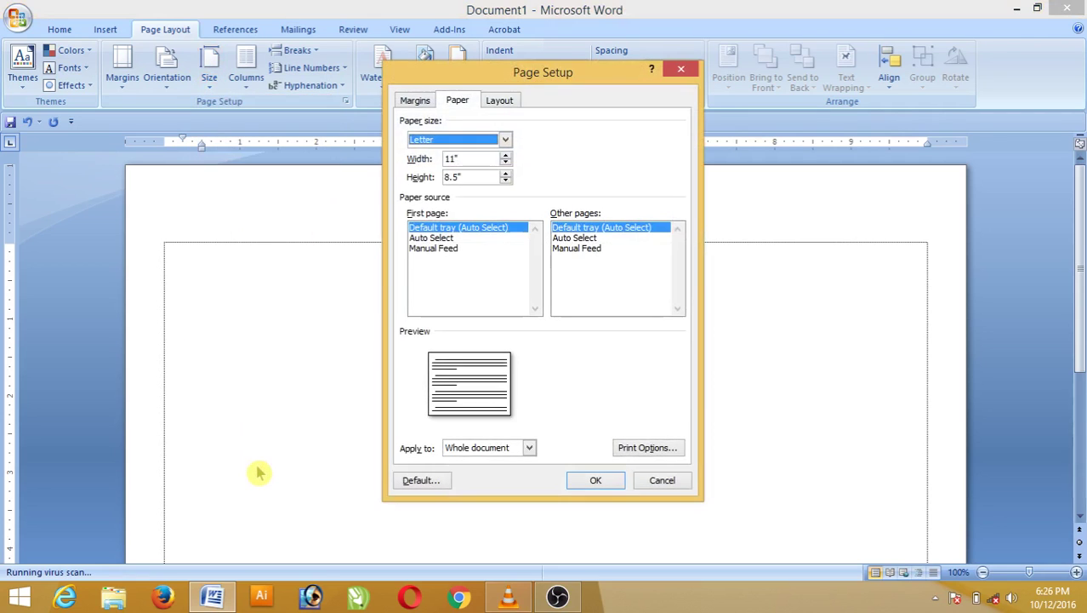
pyautogui.click(504, 139)
pyautogui.moveTo(512, 168); pyautogui.dragTo(513, 199)
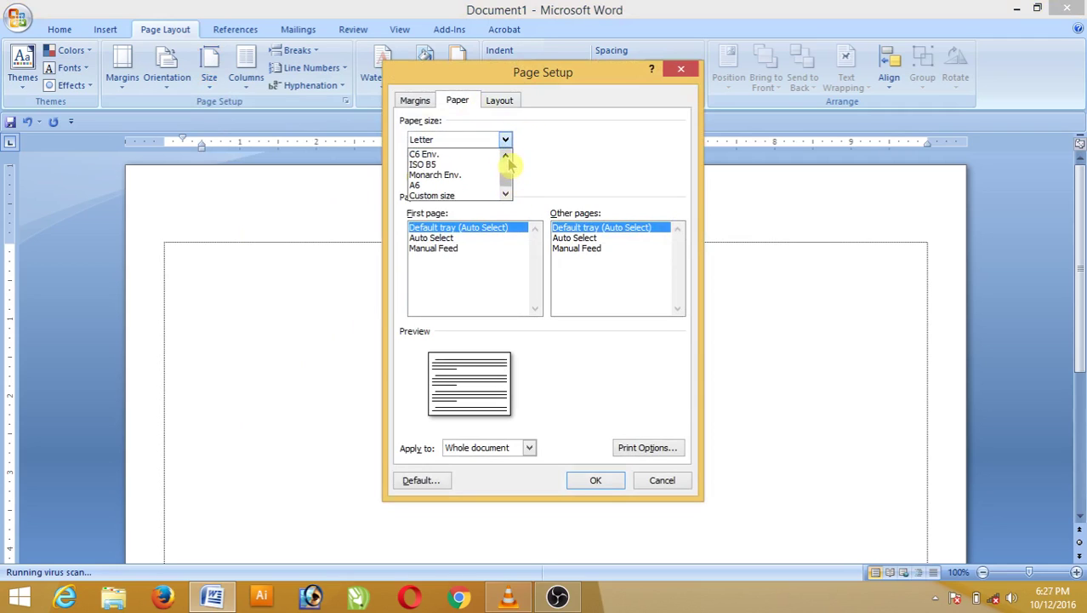
pyautogui.click(508, 160)
pyautogui.scroll(1, 509, 166)
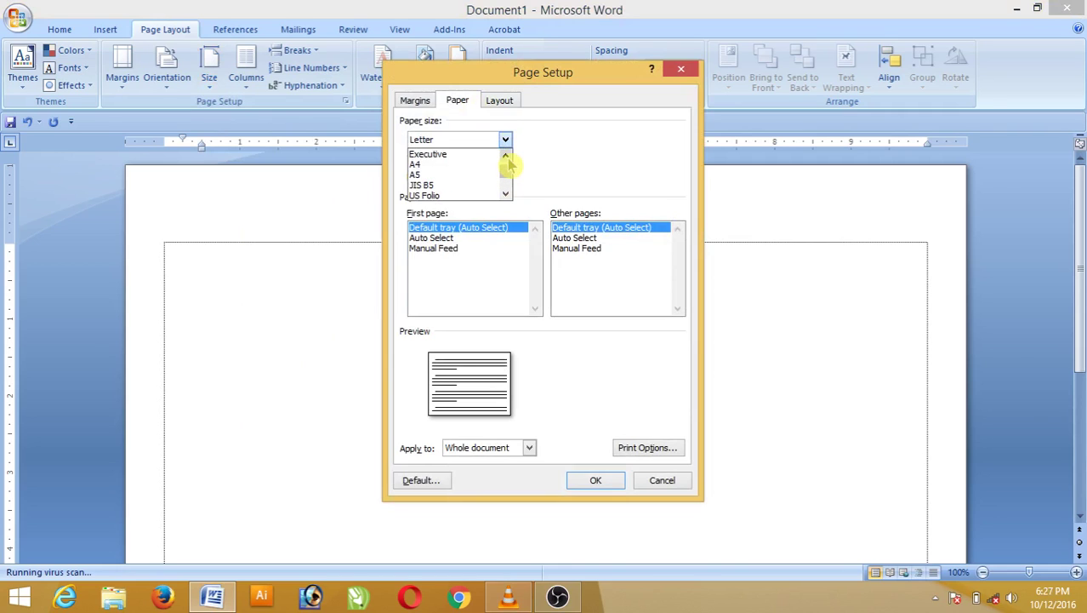
pyautogui.click(434, 165)
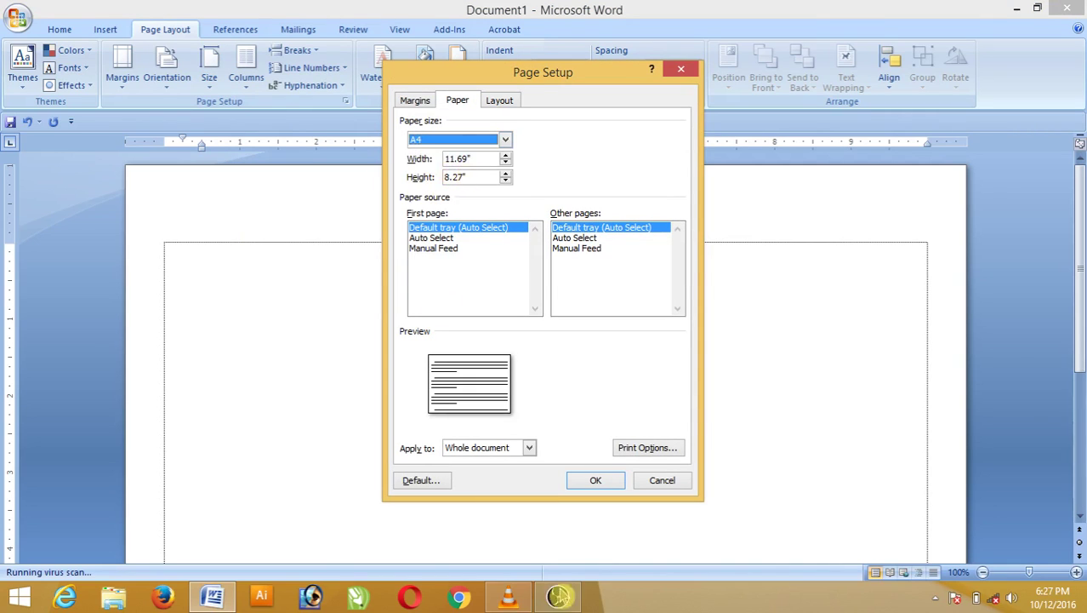
pyautogui.click(595, 481)
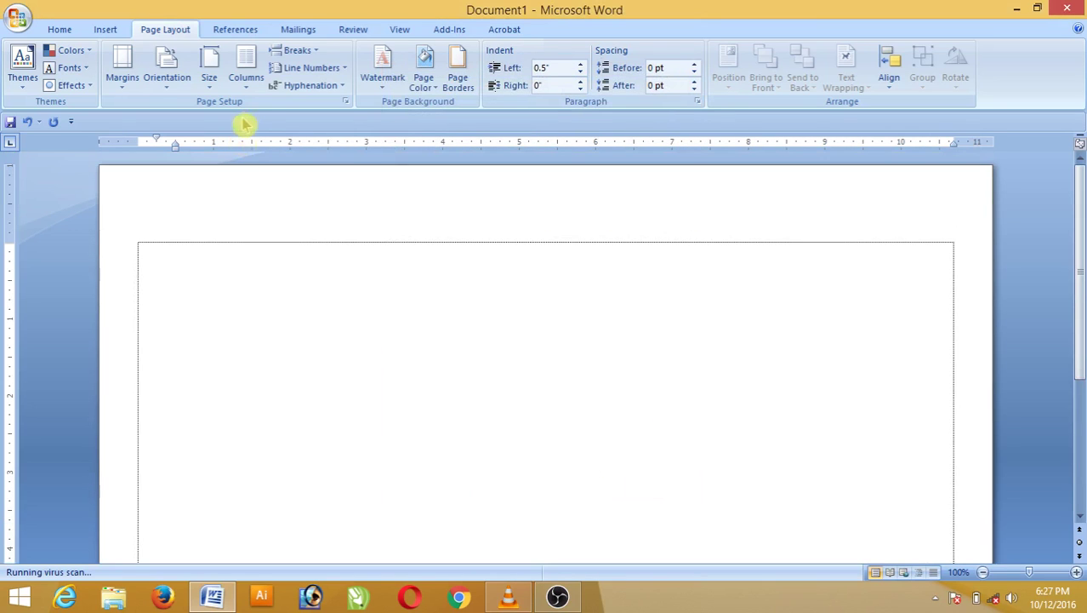
# Step: Try the Letter and A5 paper sizes and return the page to A4
pyautogui.click(209, 83)
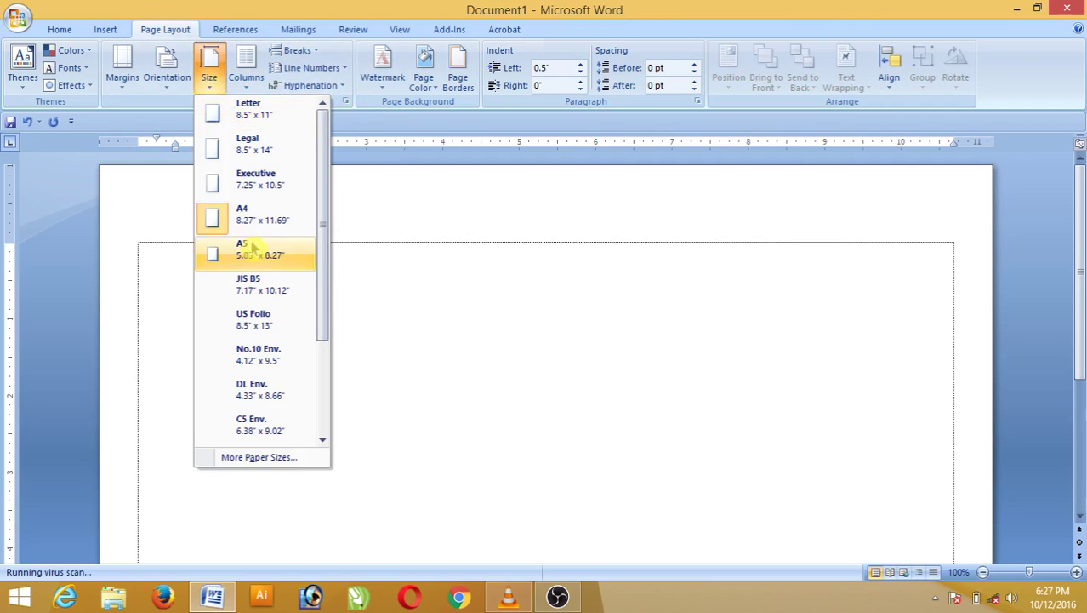
pyautogui.click(247, 119)
pyautogui.click(209, 81)
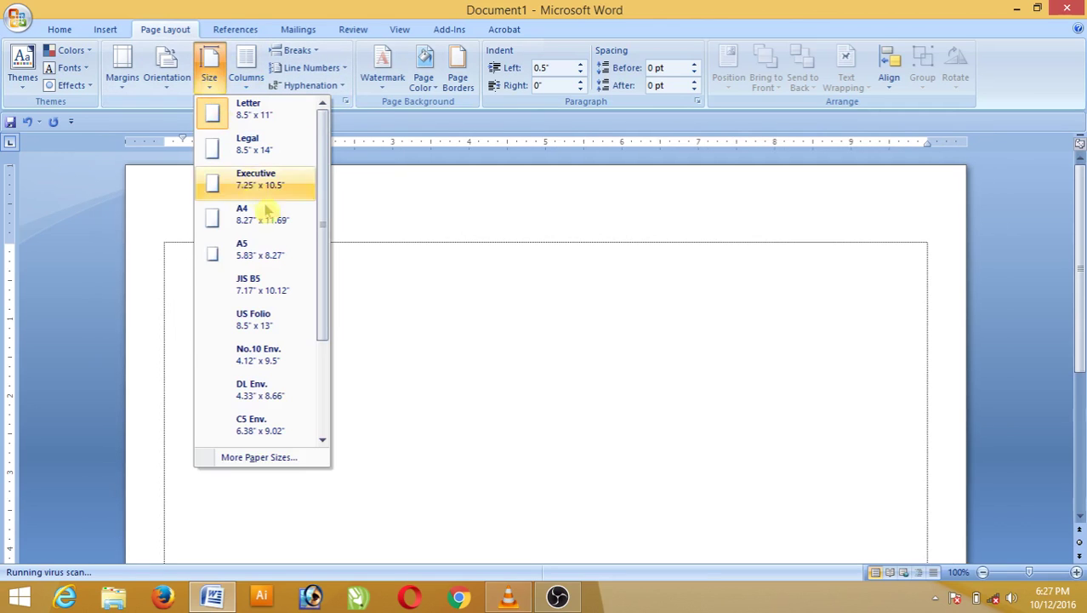
pyautogui.click(267, 249)
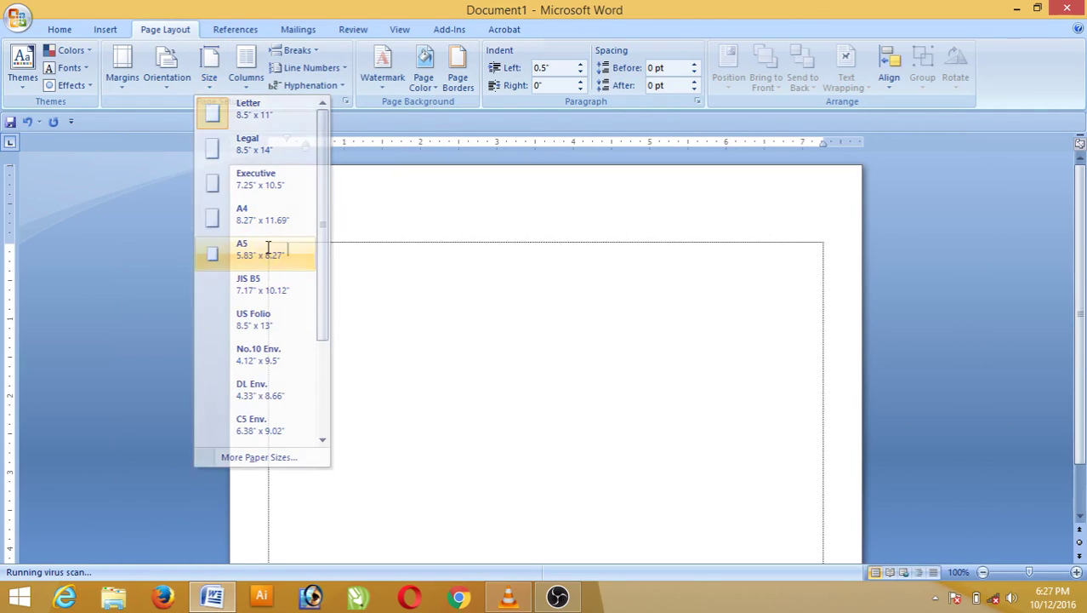
pyautogui.click(209, 72)
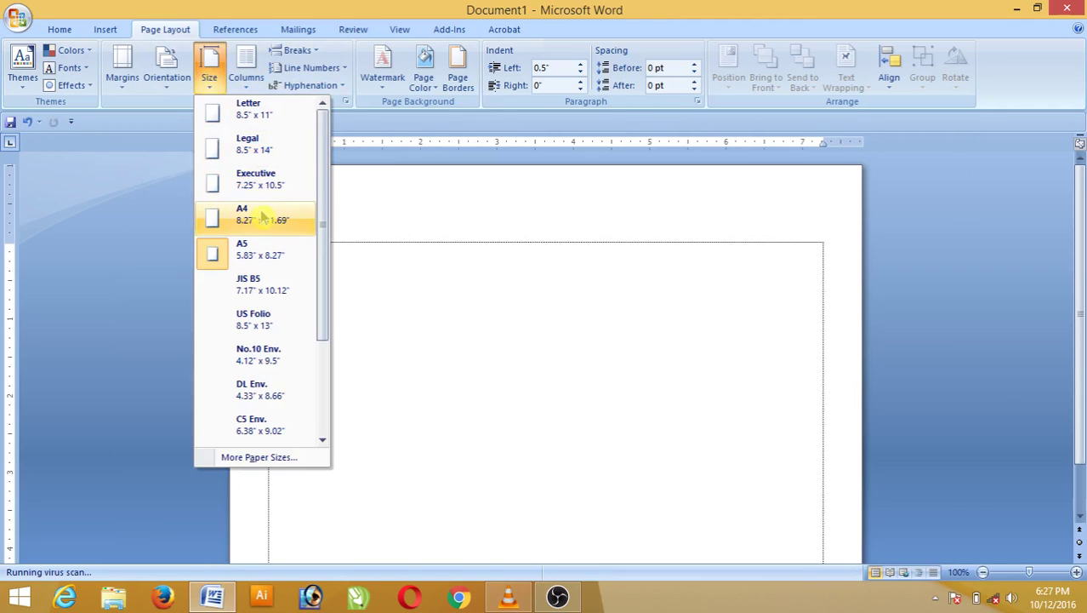
pyautogui.click(264, 219)
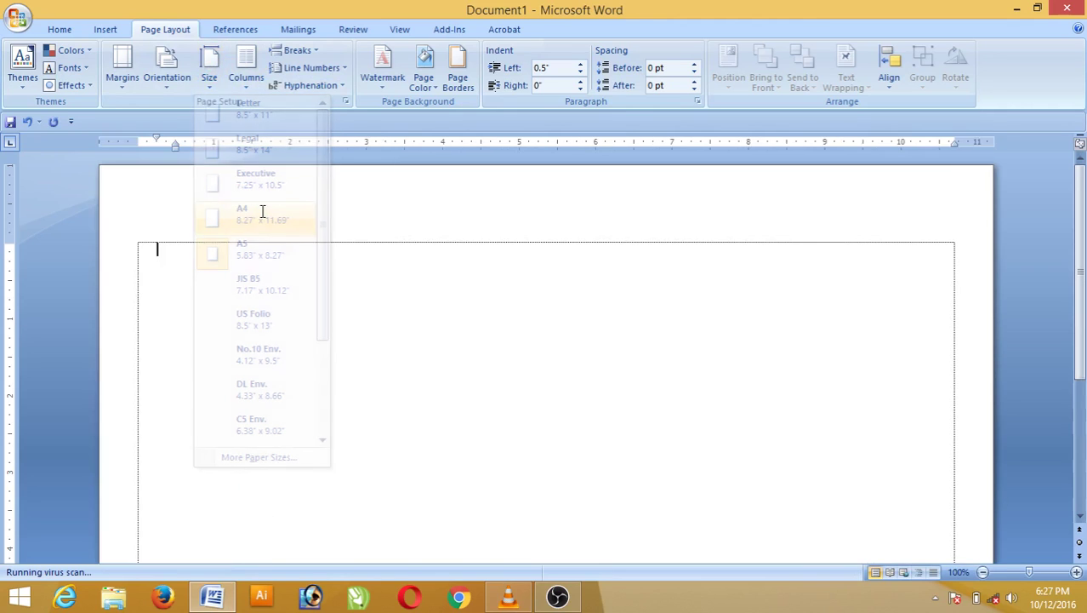
# Step: Set the page orientation to Portrait and split the page into two columns
pyautogui.click(168, 85)
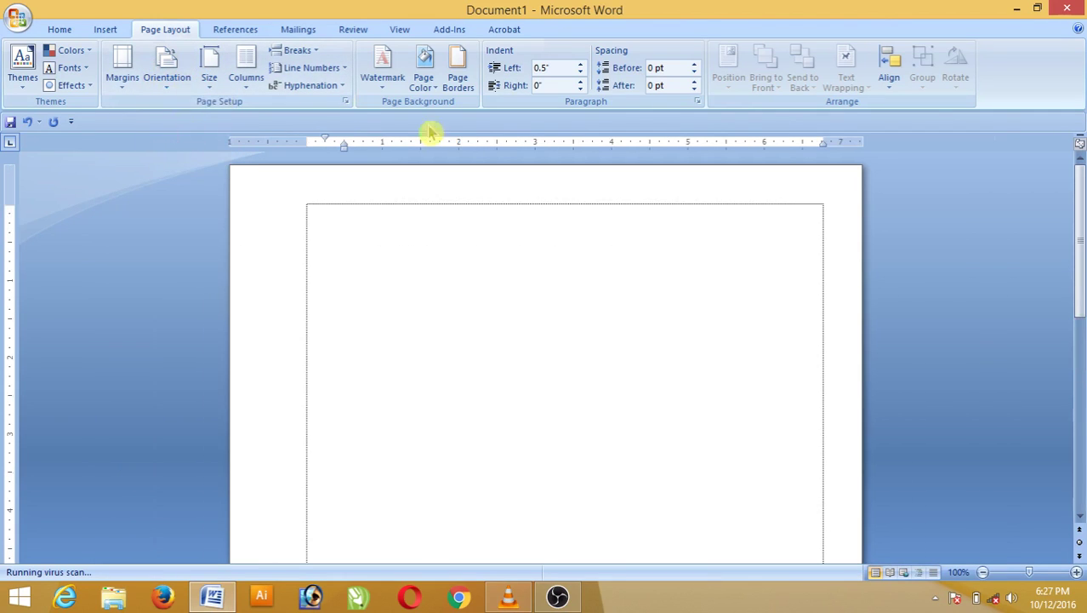
pyautogui.scroll(-5, 430, 333)
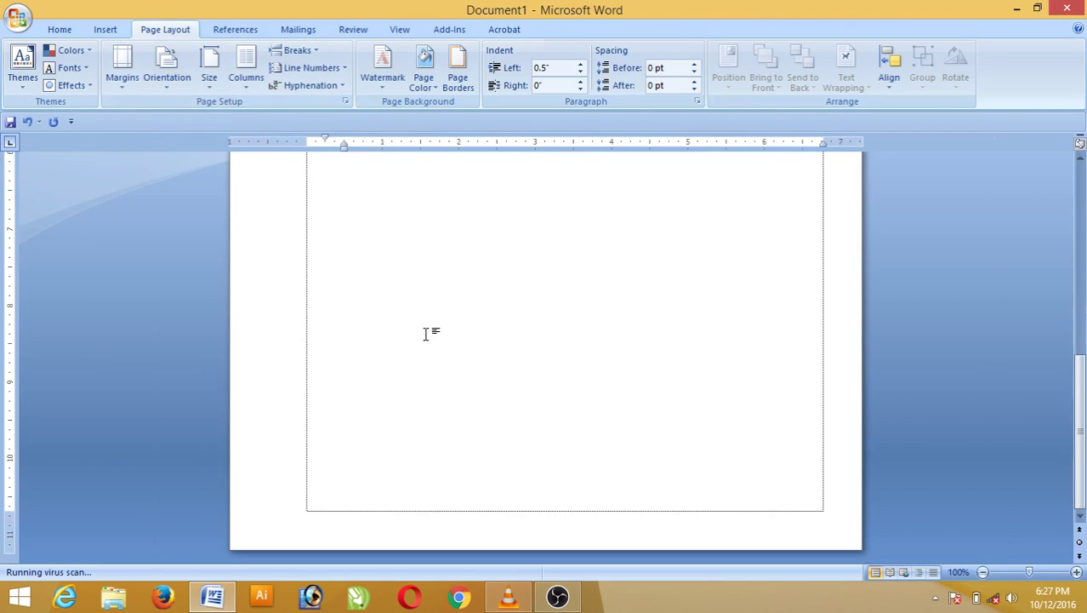
pyautogui.click(246, 78)
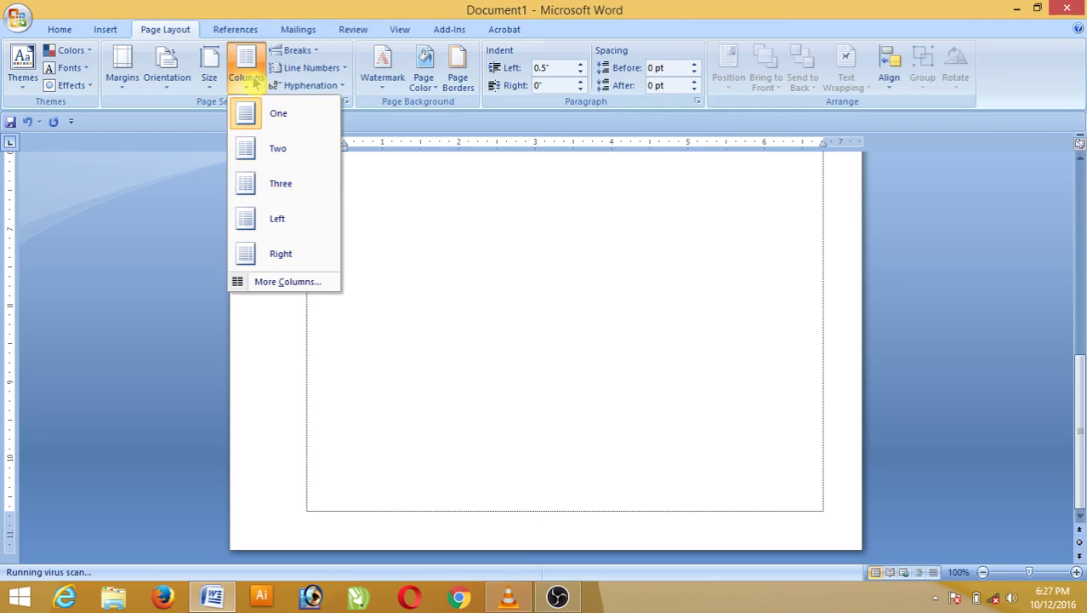
pyautogui.click(269, 150)
pyautogui.scroll(1, 830, 267)
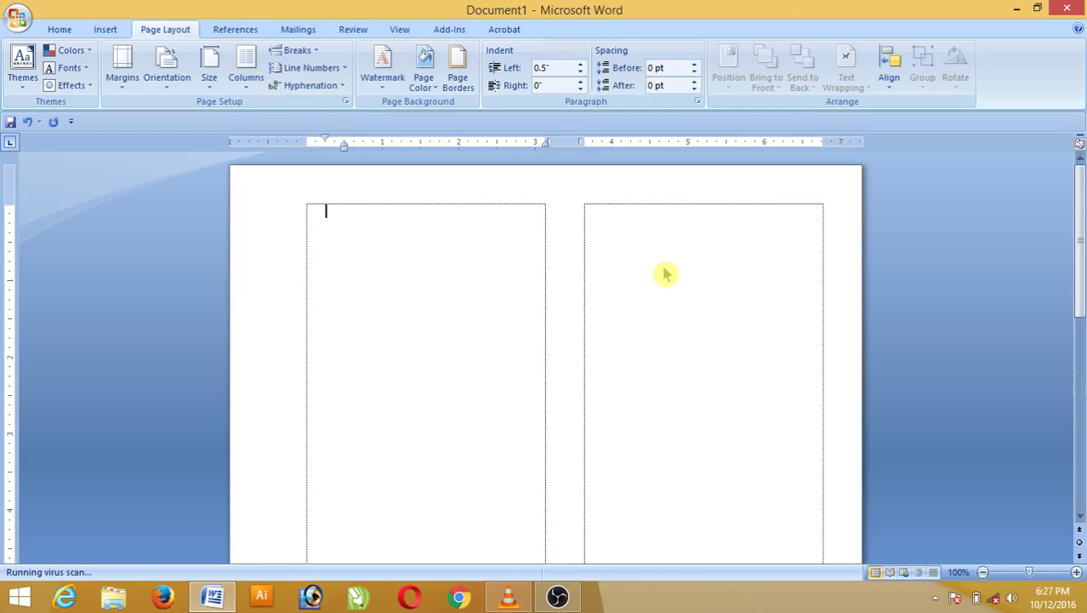
# Step: Try the Three column layout and the Left column preset on the page
pyautogui.click(245, 85)
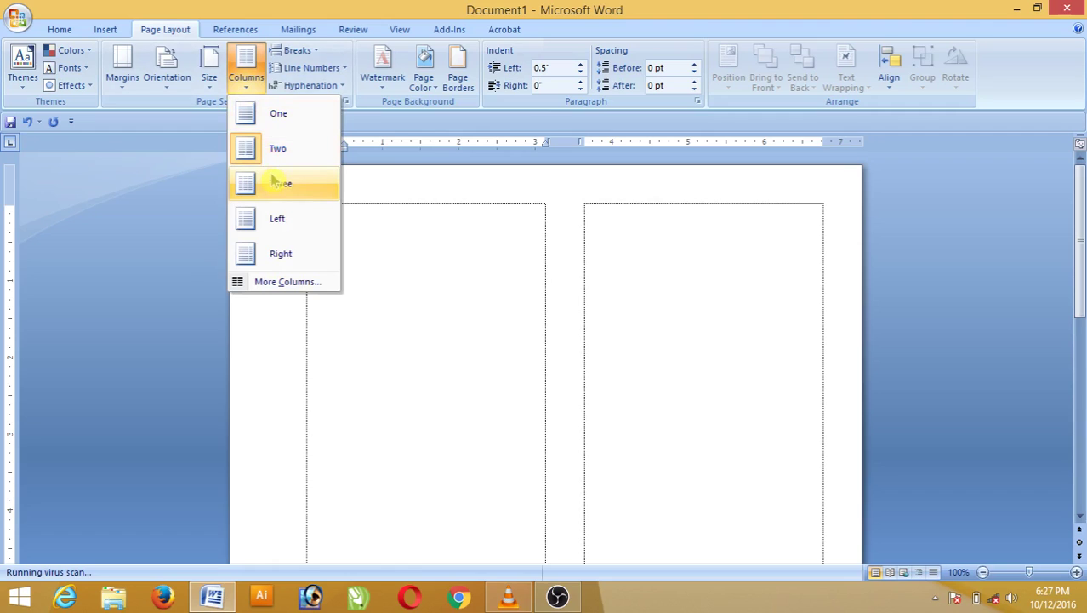
pyautogui.click(275, 182)
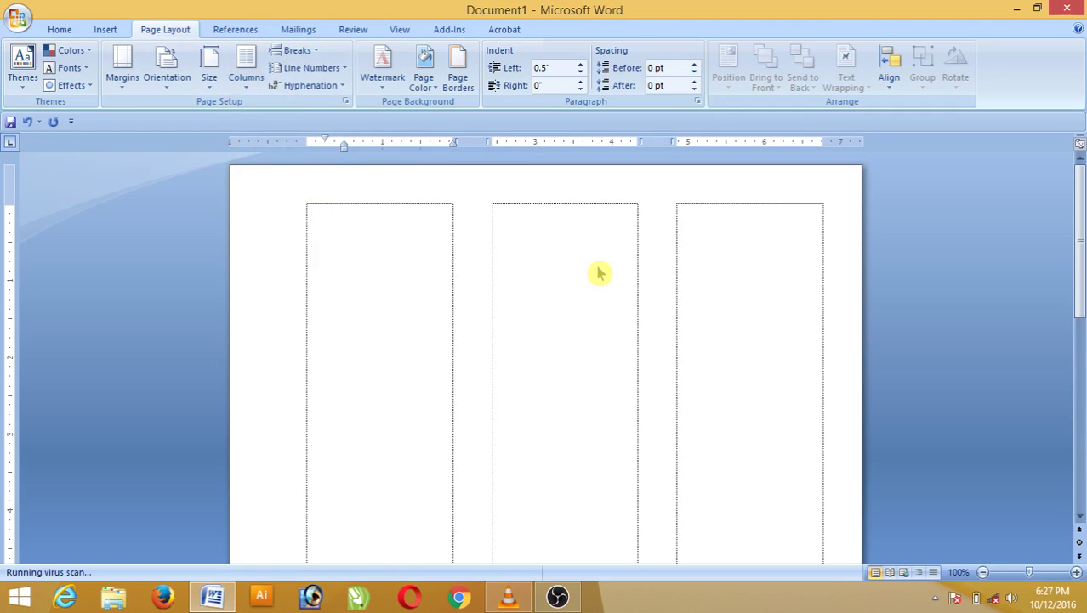
pyautogui.click(246, 86)
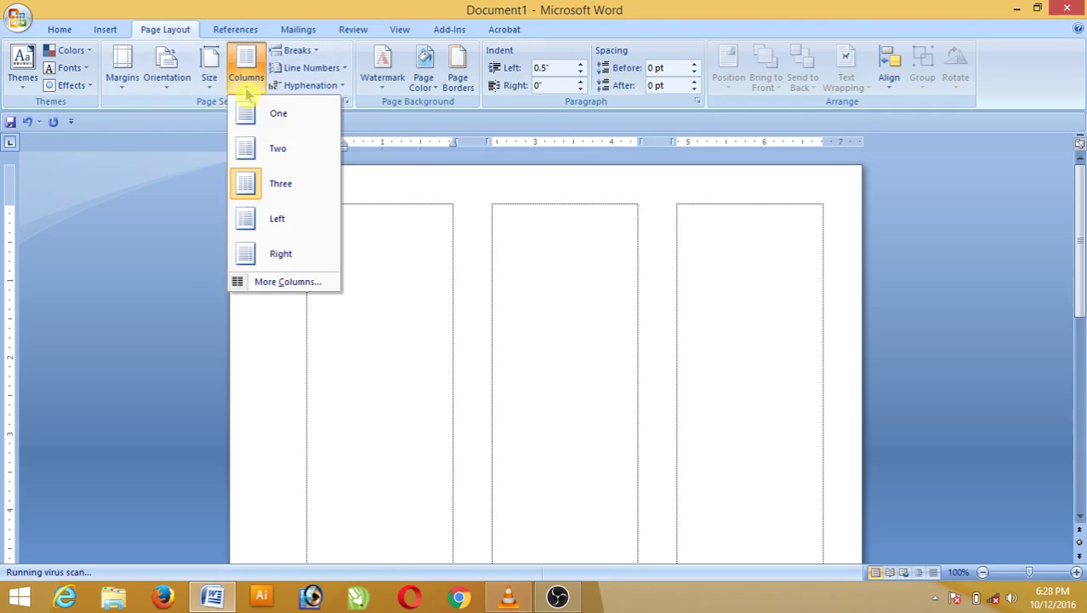
pyautogui.click(250, 230)
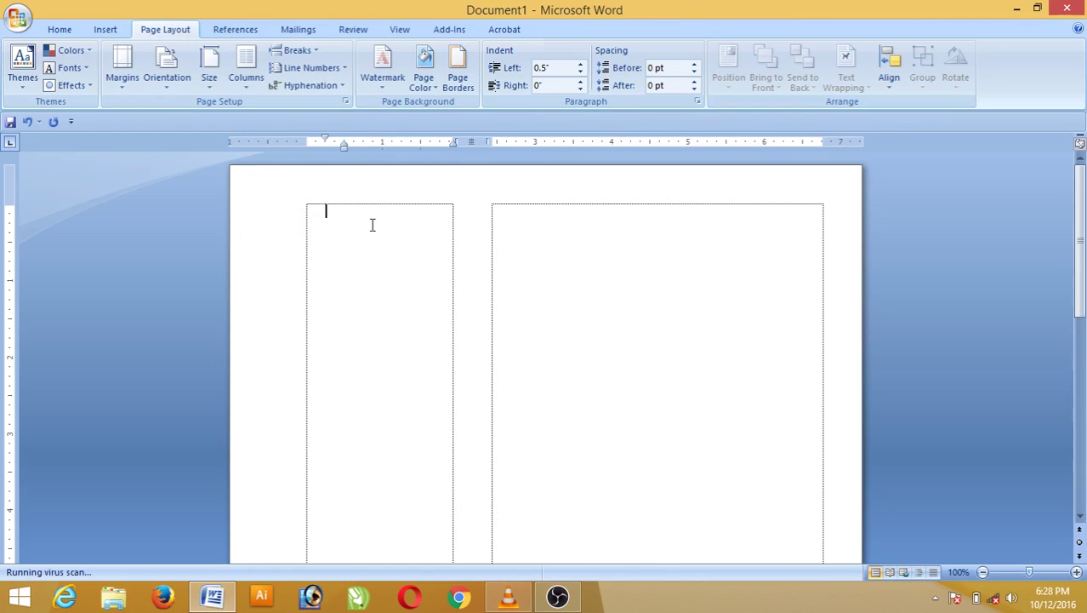
# Step: Split the whole document into seven columns through the additional column options
pyautogui.click(245, 68)
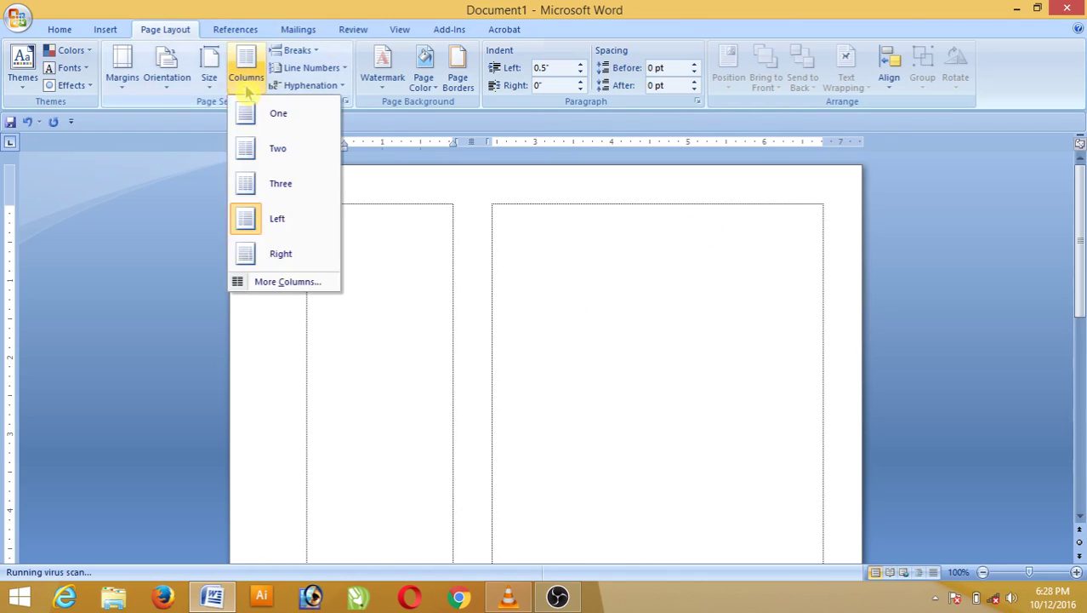
pyautogui.click(297, 288)
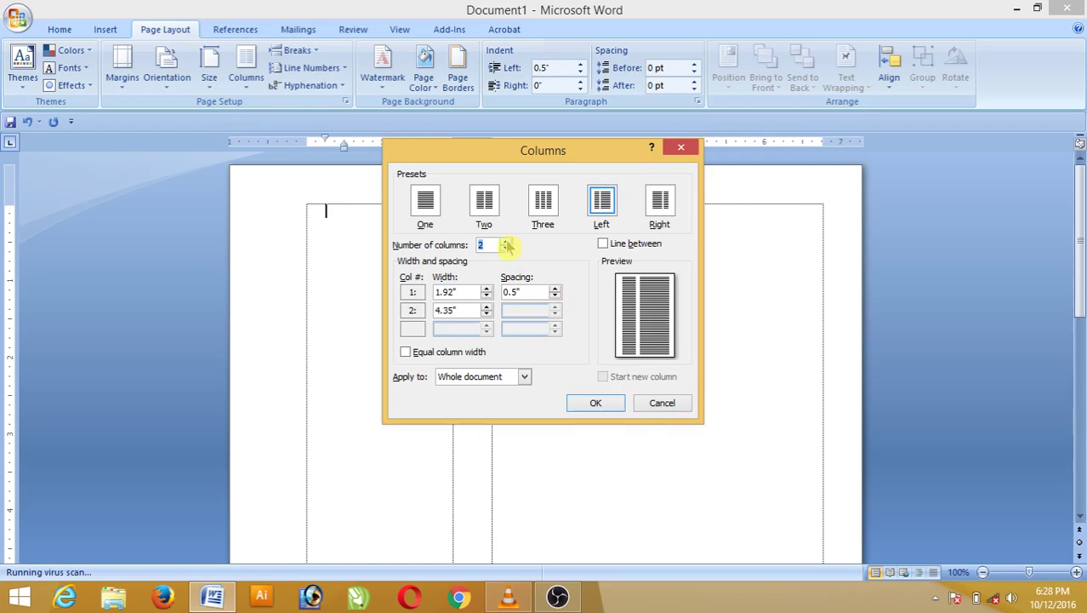
pyautogui.click(505, 241)
pyautogui.click(505, 242)
pyautogui.click(506, 242)
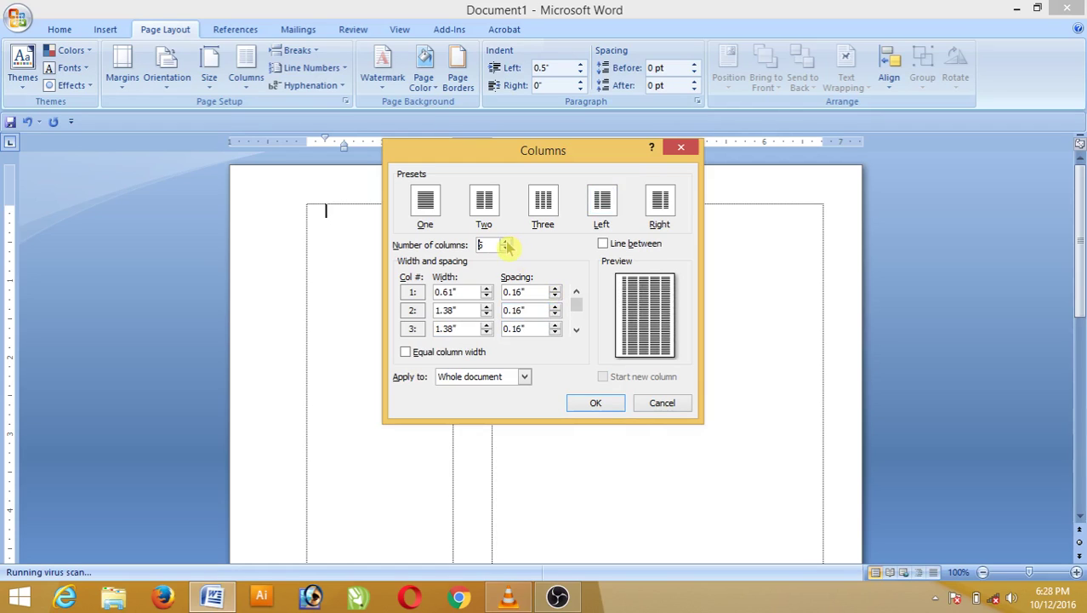
pyautogui.click(505, 242)
pyautogui.click(506, 242)
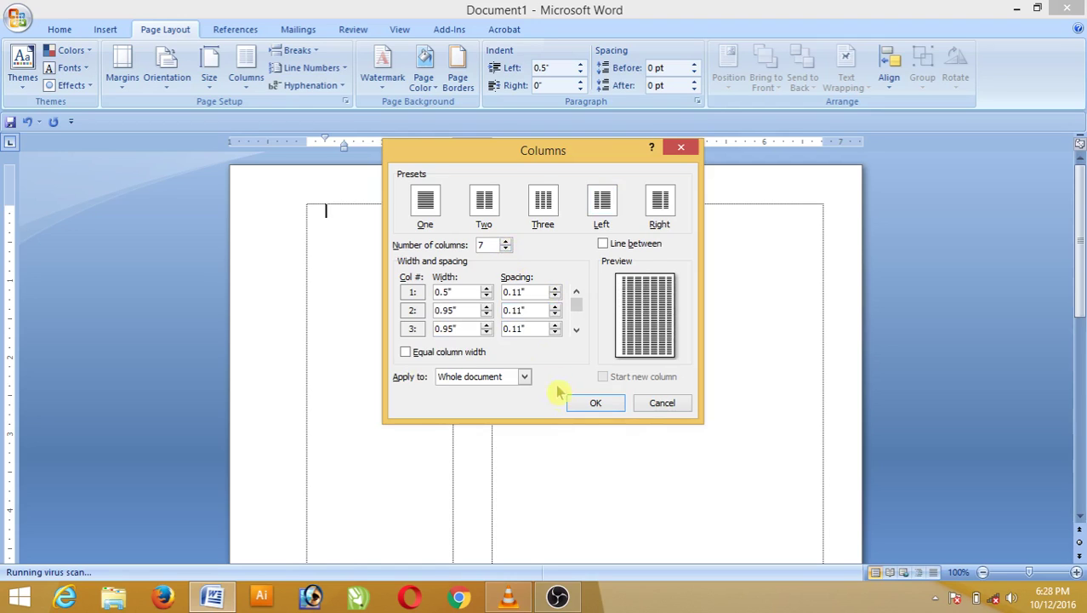
pyautogui.click(579, 404)
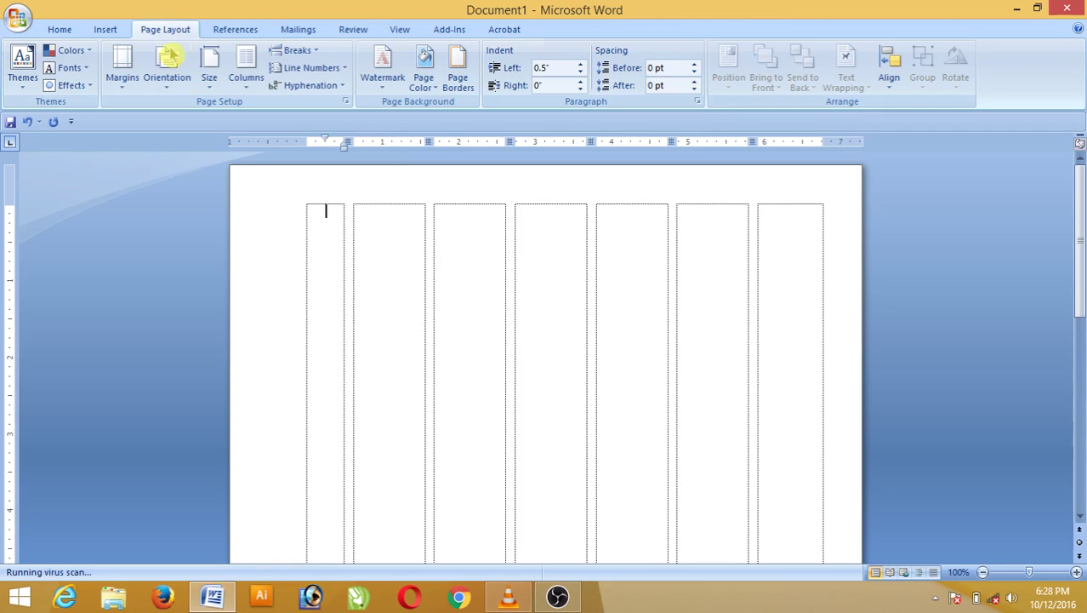
# Step: Review the column width and spacing settings of the seven-column layout and dismiss the media player notification
pyautogui.click(246, 78)
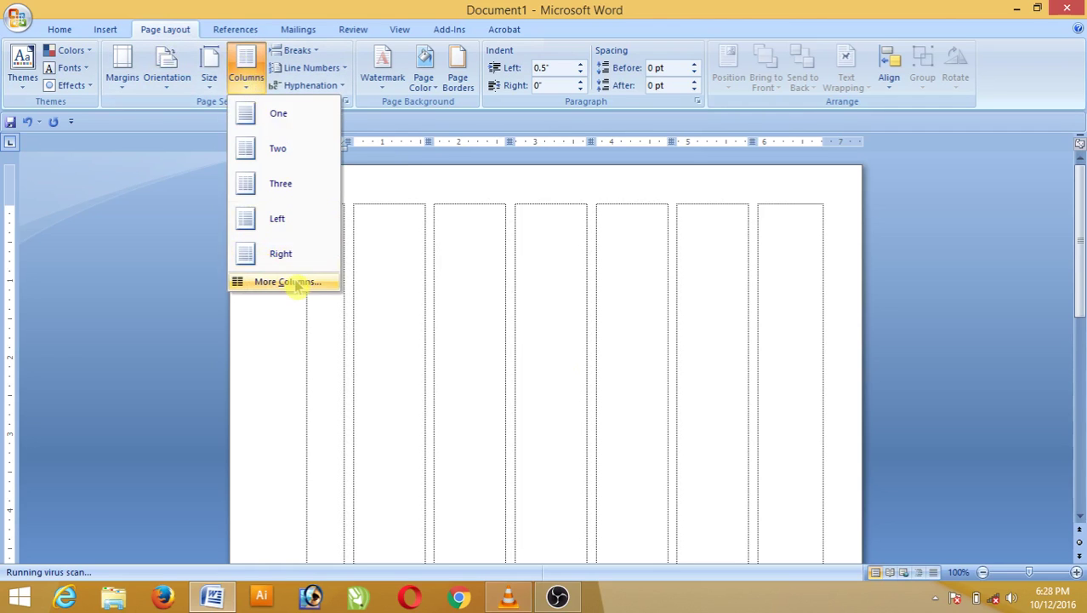
pyautogui.click(289, 279)
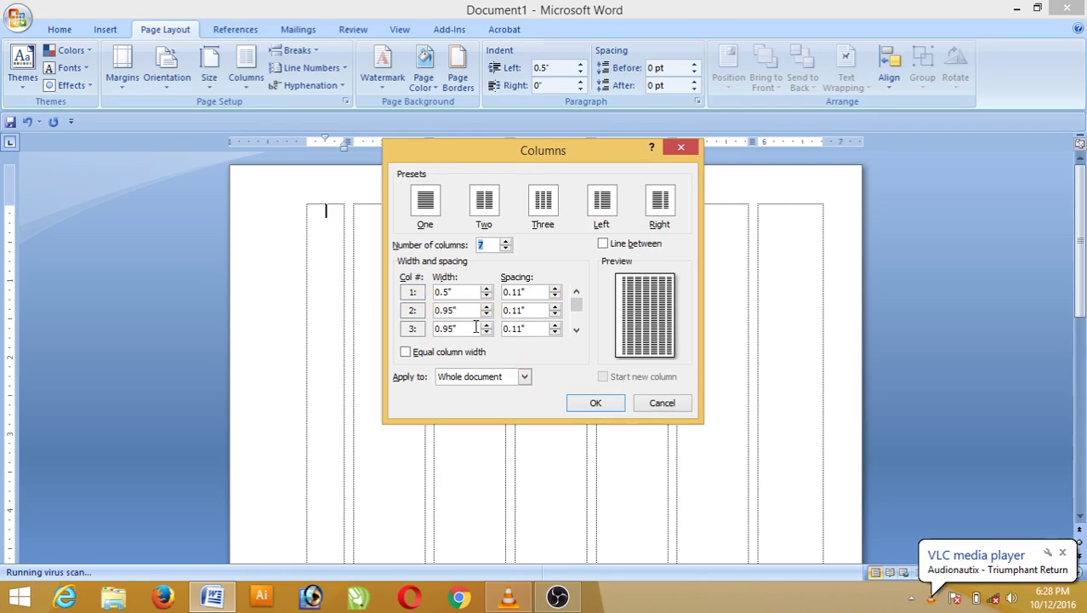
pyautogui.click(1061, 553)
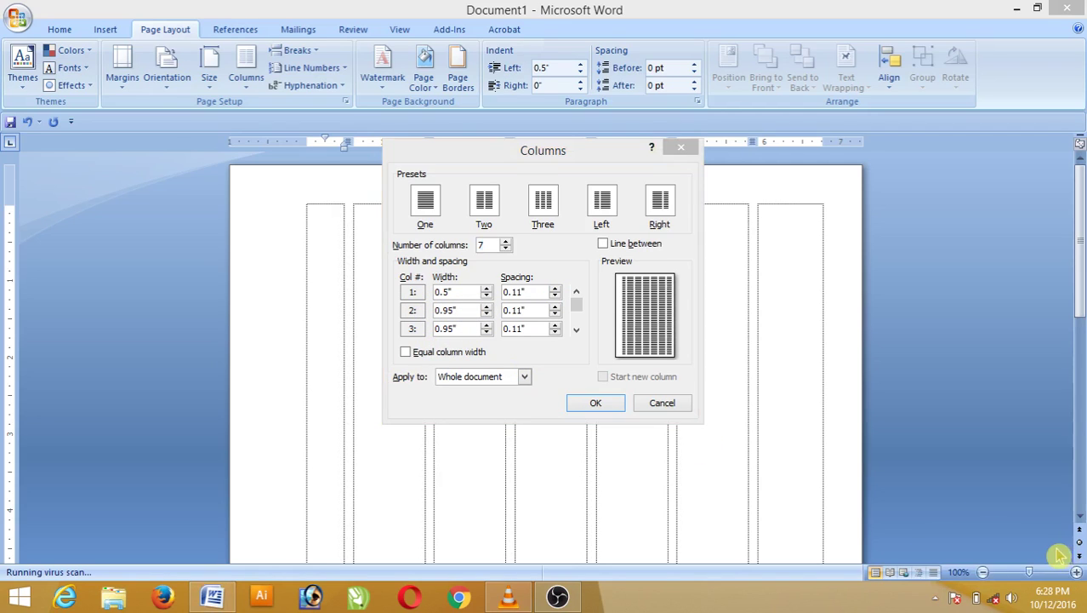
pyautogui.click(583, 402)
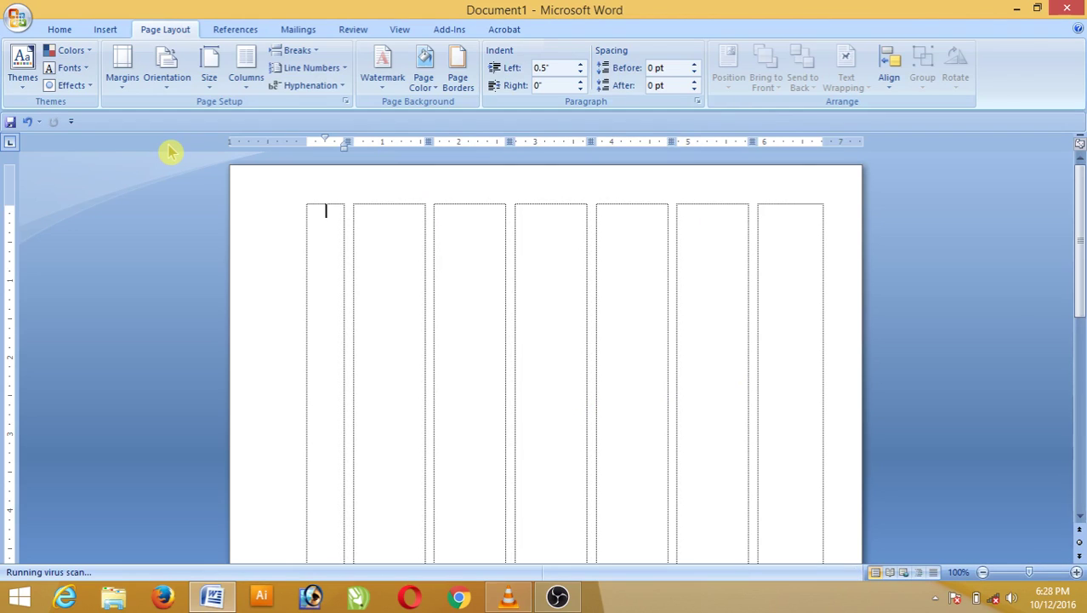
# Step: Review the margin, paper and layout settings in the full Page Setup options
pyautogui.click(346, 101)
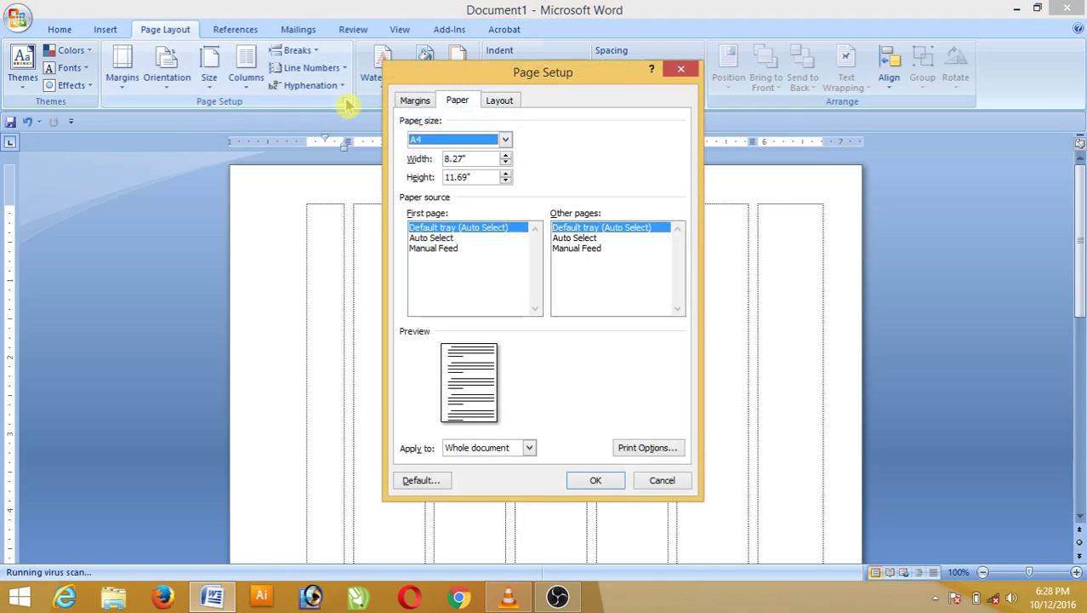
pyautogui.click(424, 106)
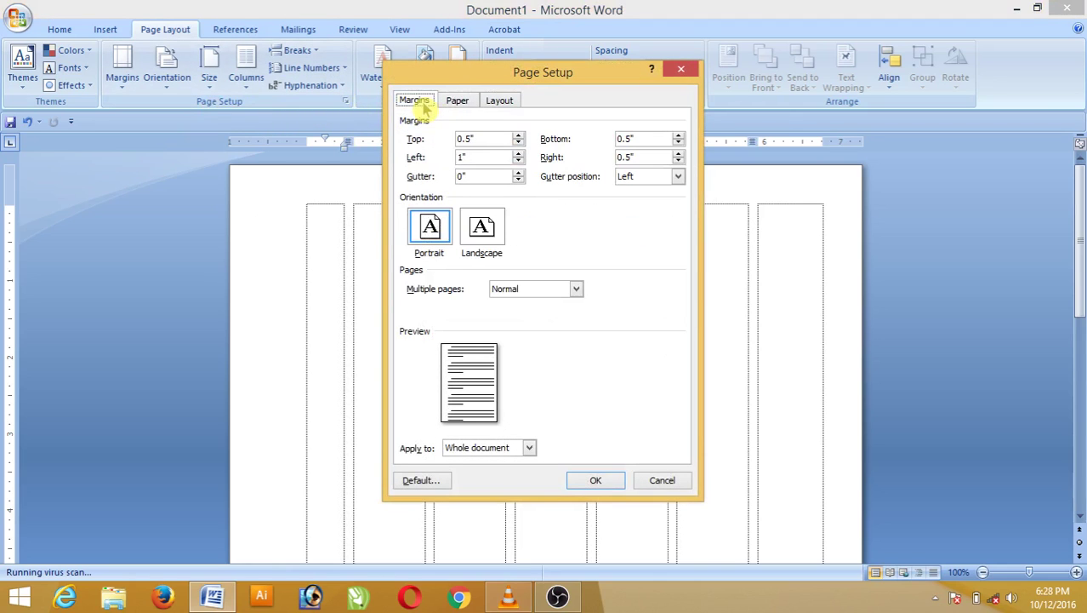
pyautogui.click(458, 103)
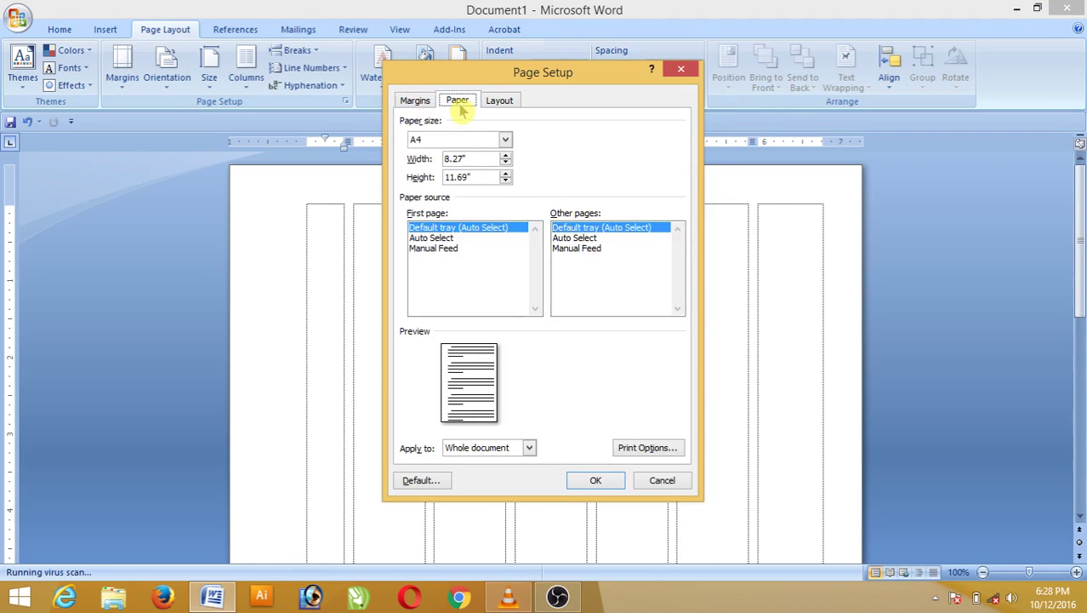
pyautogui.click(499, 100)
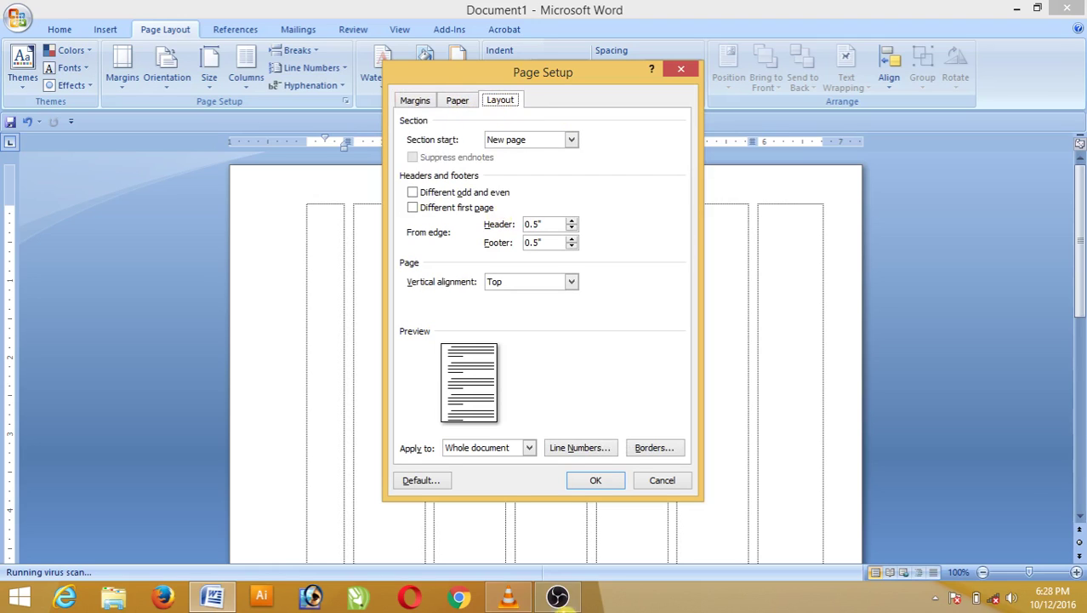
pyautogui.click(593, 482)
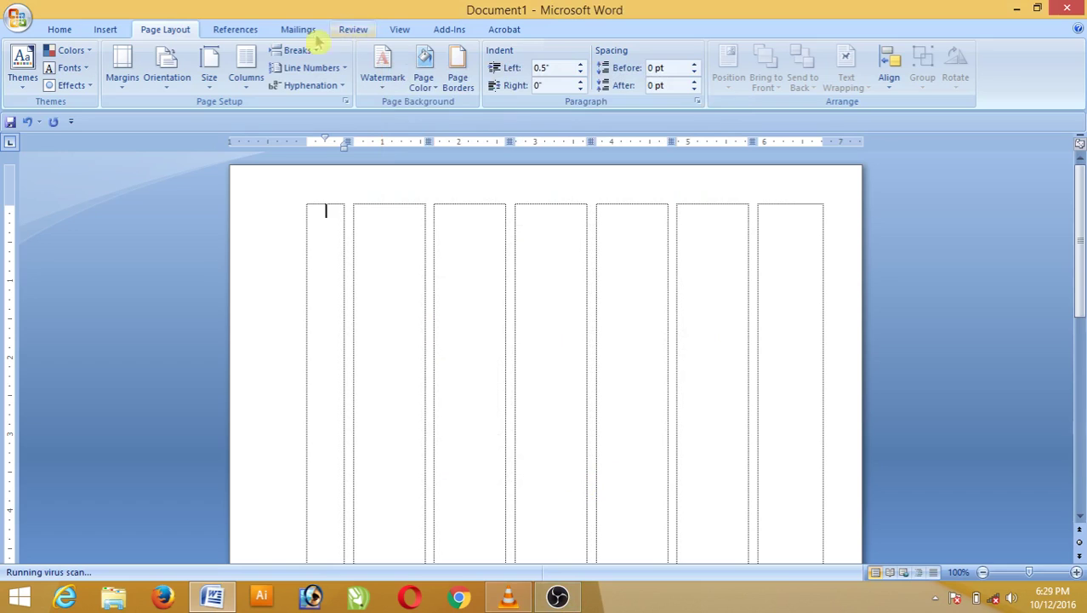
# Step: Return the page to one column and select the A4 paper size
pyautogui.click(246, 79)
pyautogui.click(257, 117)
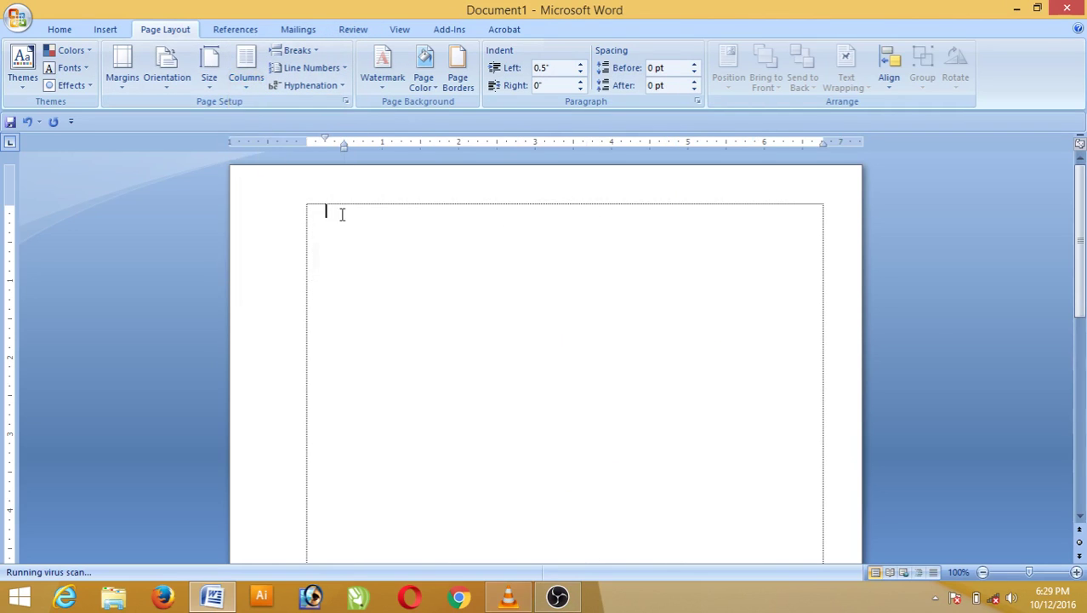
pyautogui.click(210, 78)
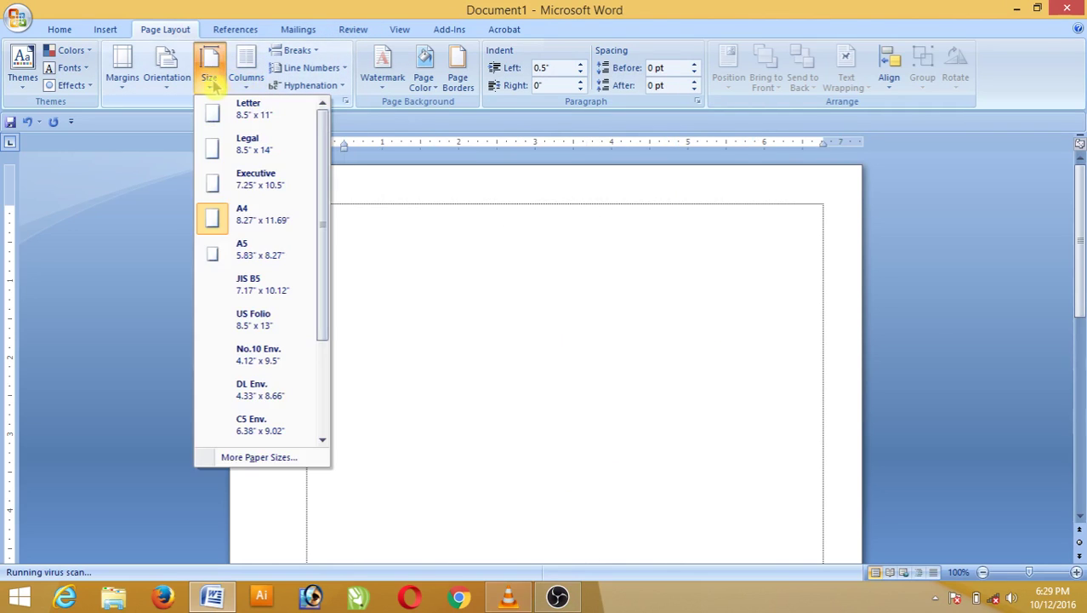
pyautogui.click(243, 215)
# Step: Select the Portrait orientation and apply the Normal margins preset to the page
pyautogui.click(165, 74)
pyautogui.click(180, 119)
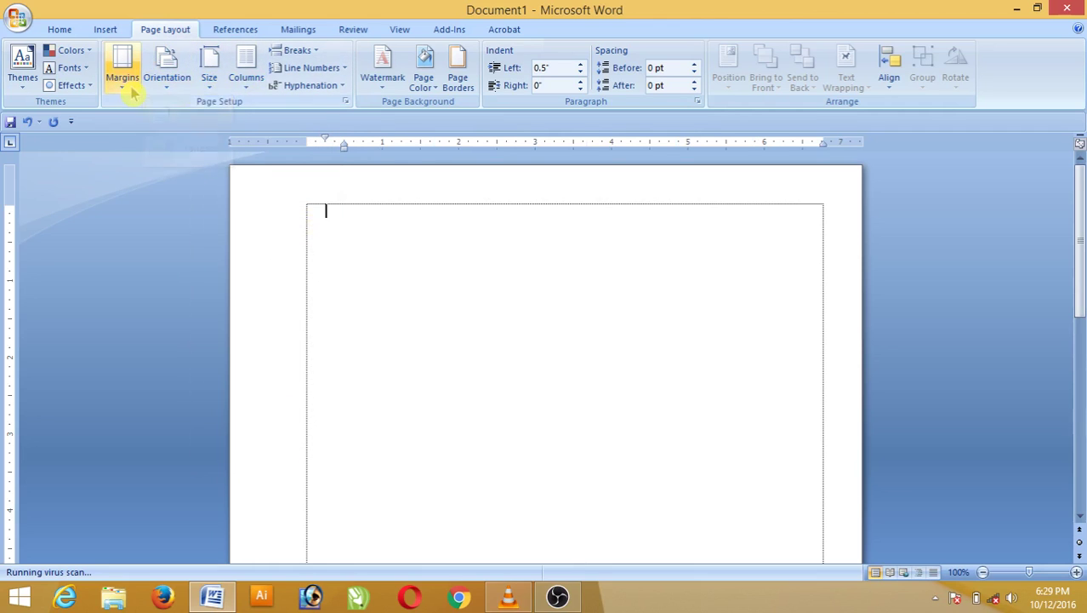
pyautogui.click(125, 80)
pyautogui.click(204, 181)
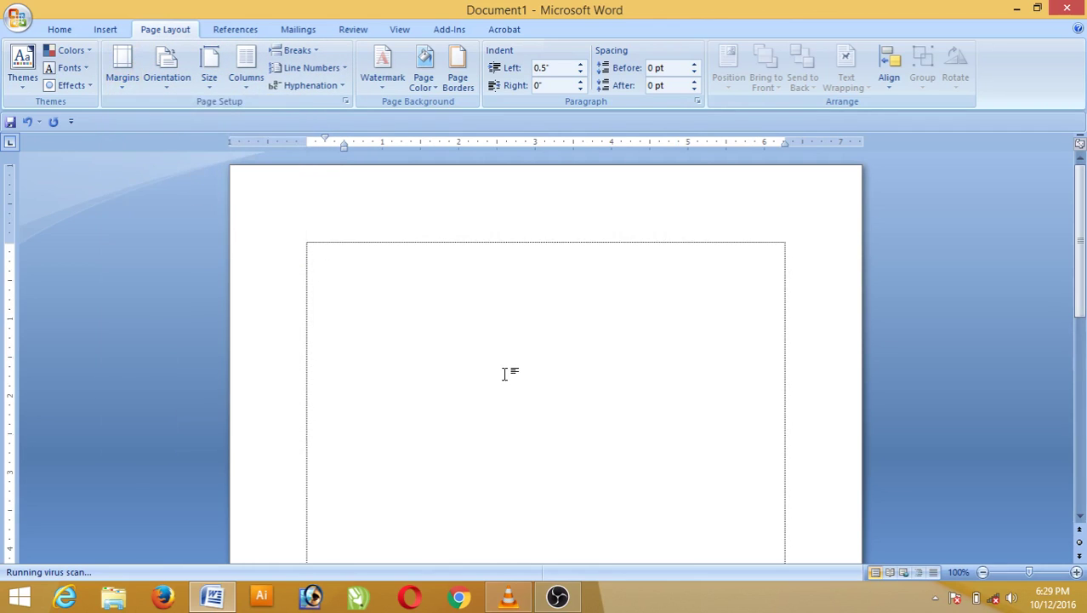
pyautogui.scroll(-2, 504, 370)
pyautogui.scroll(2, 505, 370)
# Step: Close the document without saving the changes and refresh the desktop
pyautogui.click(1077, 7)
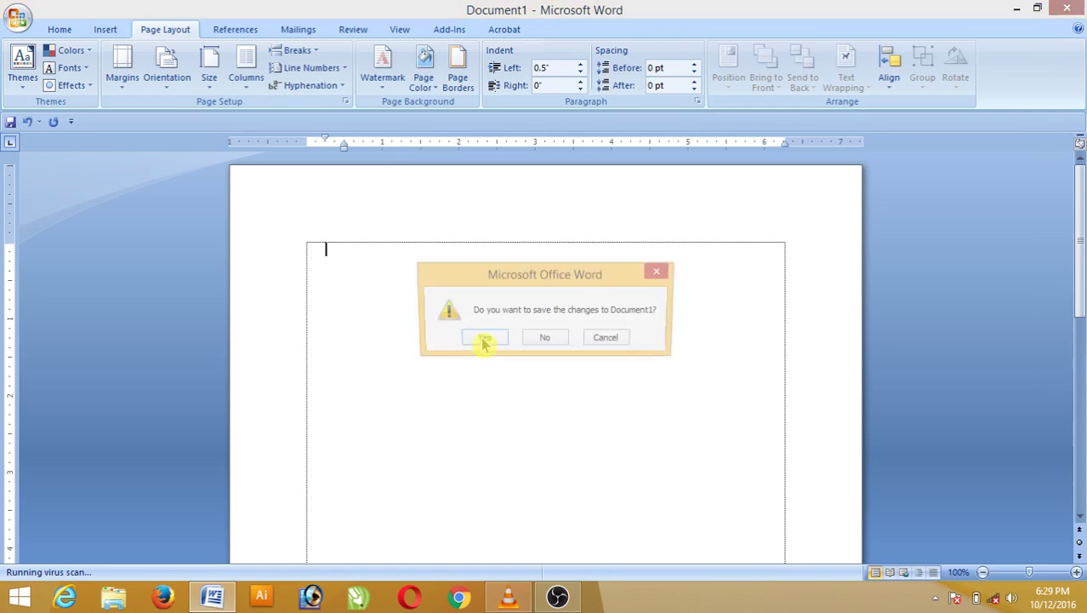
pyautogui.click(543, 339)
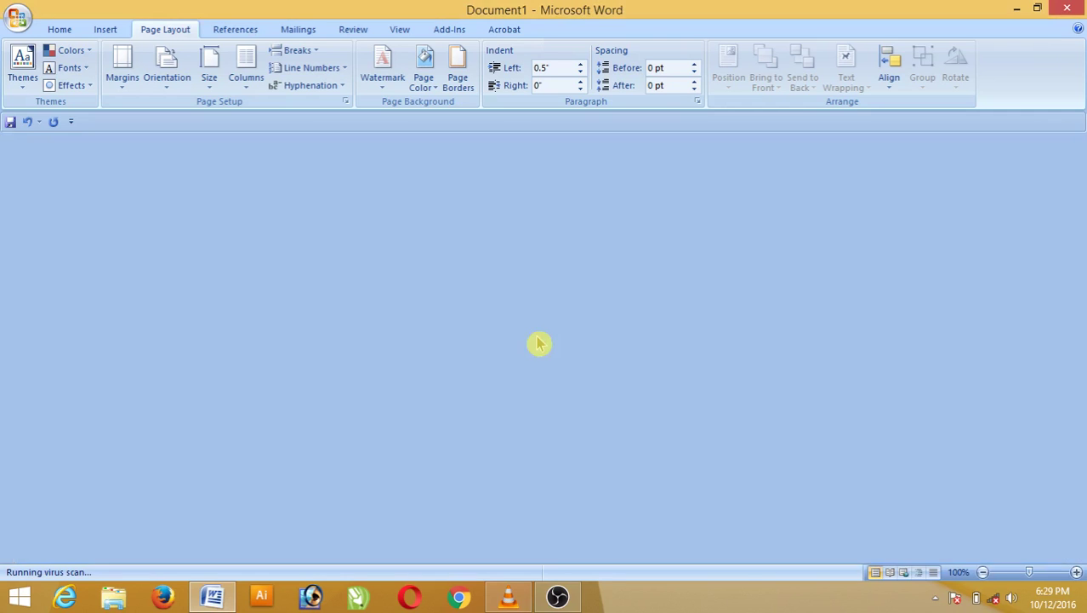
pyautogui.rightClick(520, 259)
pyautogui.click(564, 300)
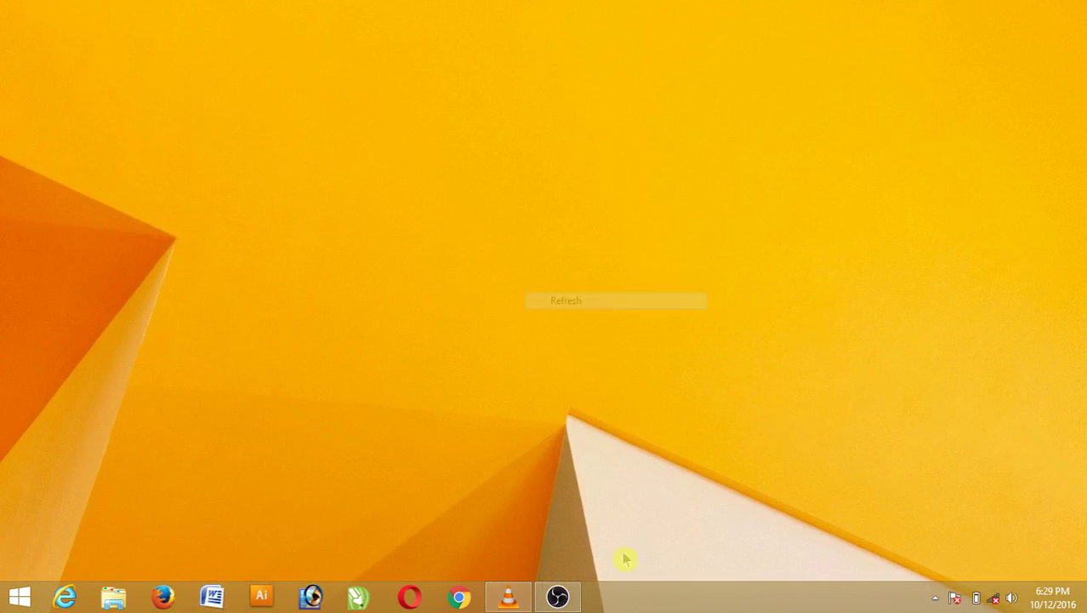